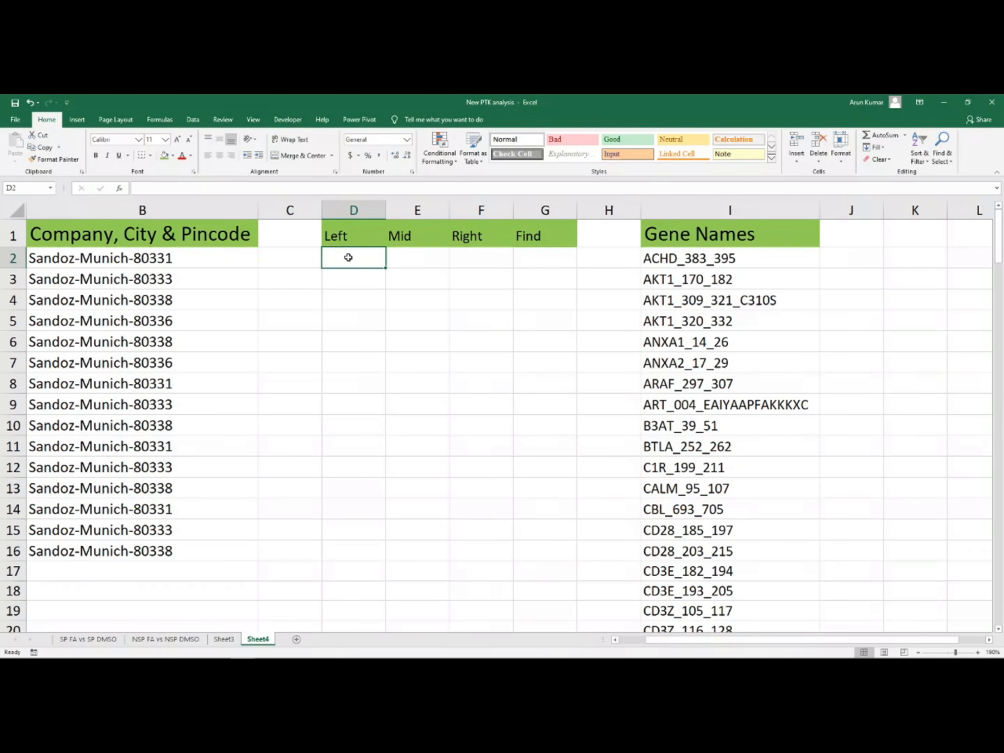
pyautogui.press('BackSpace')
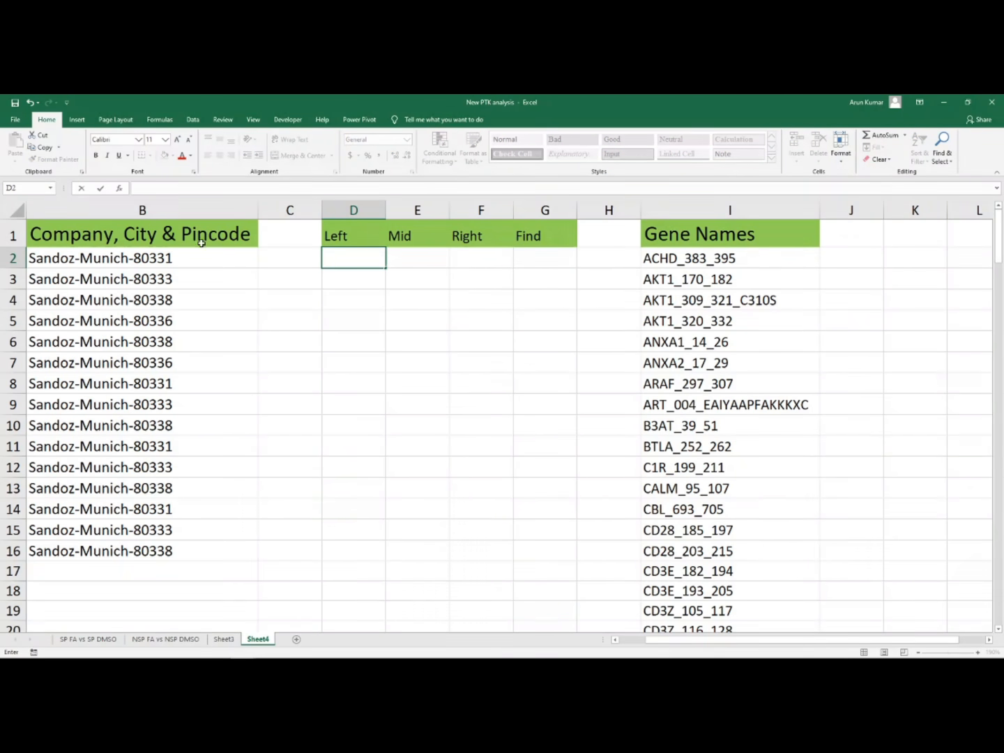
pyautogui.moveTo(129, 233); pyautogui.dragTo(124, 555)
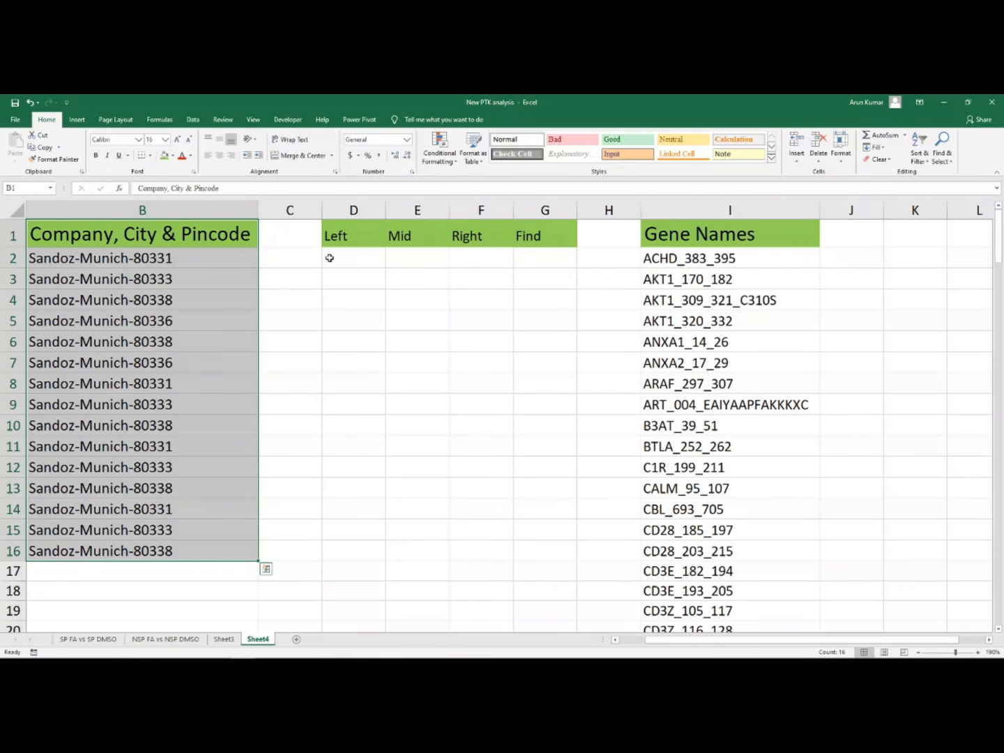
# Step: Extract the company name into D2 with =LEFT(B2,6) and fill the formula down to D16
pyautogui.click(336, 258)
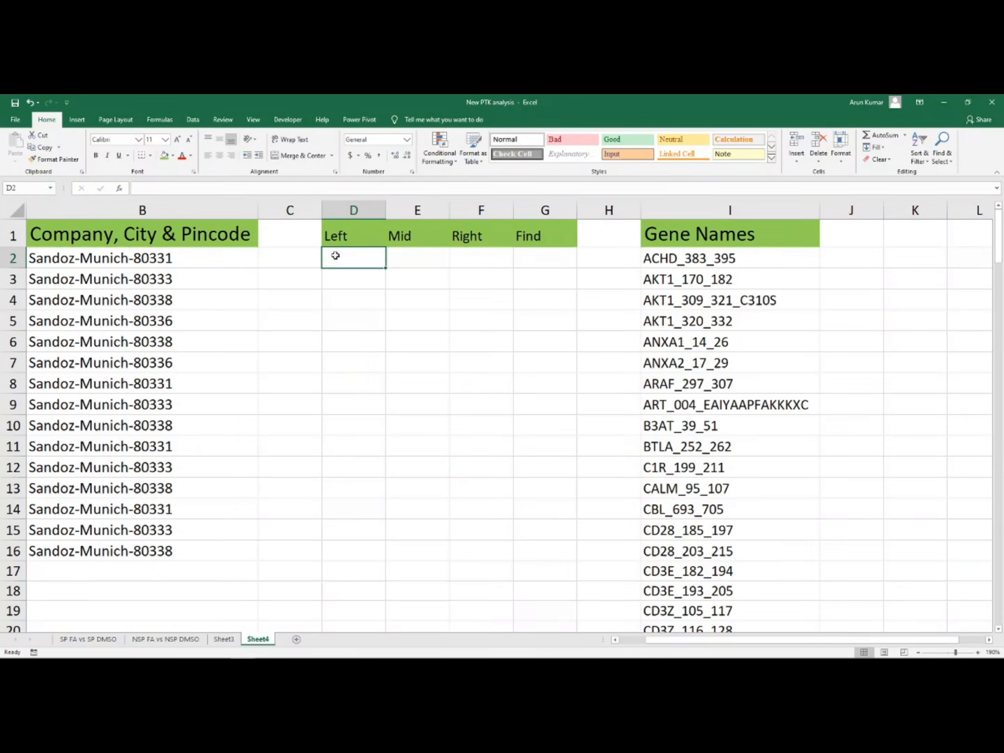
pyautogui.write('=')
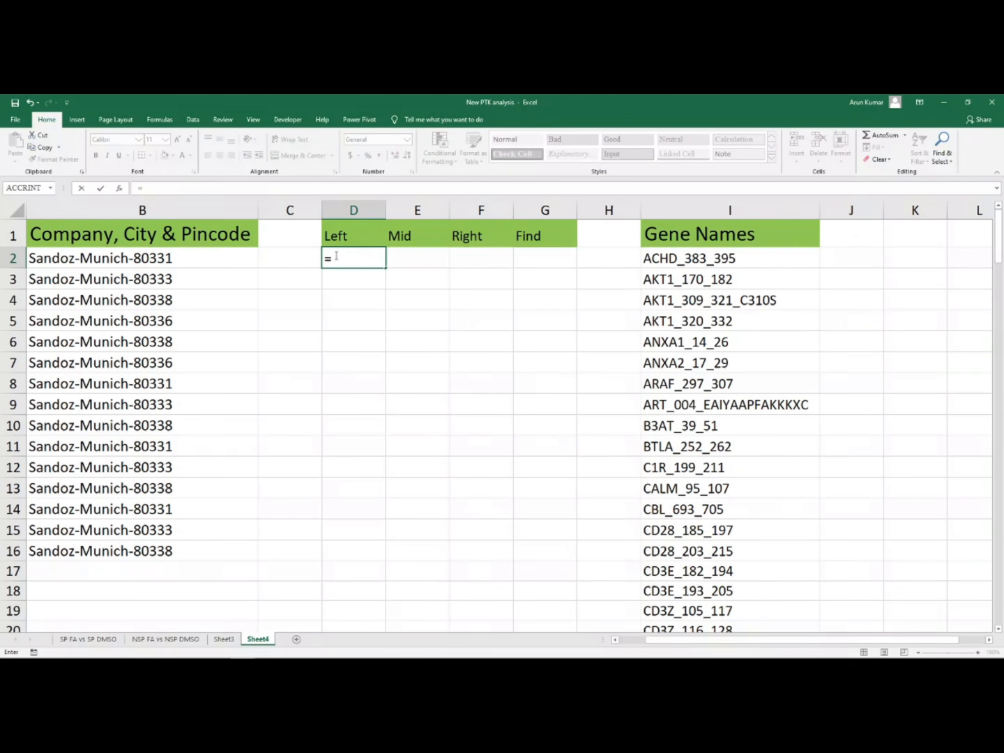
pyautogui.write('lfet')
pyautogui.press('BackSpace')
pyautogui.press('BackSpace')
pyautogui.press('BackSpace')
pyautogui.write('eft')
pyautogui.press('Tab')
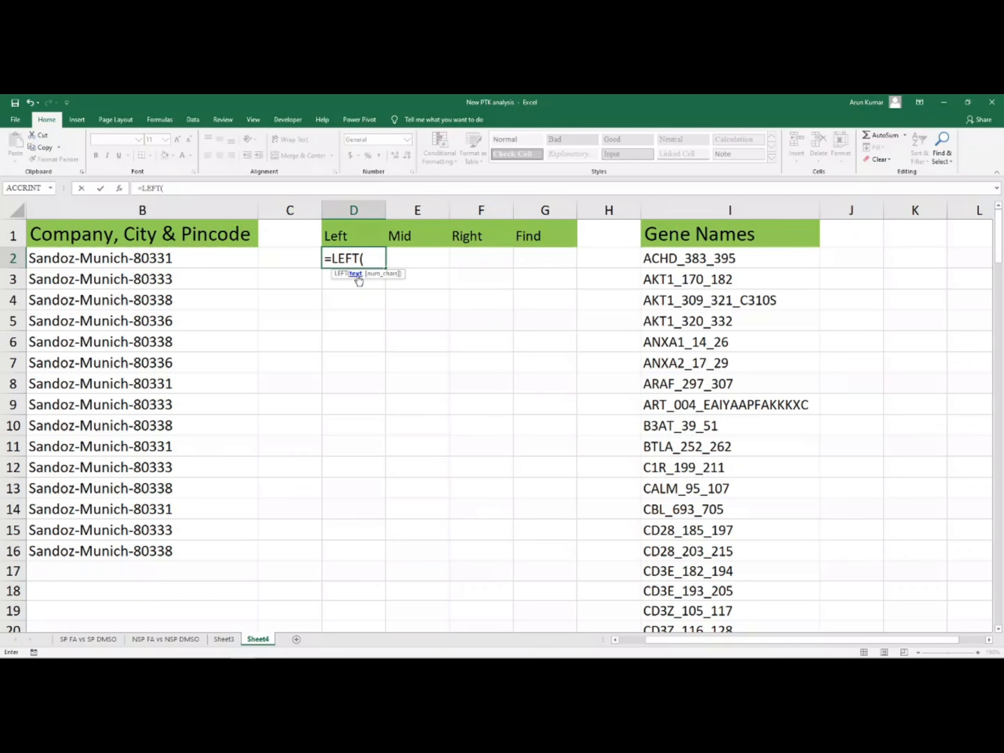
pyautogui.click(124, 258)
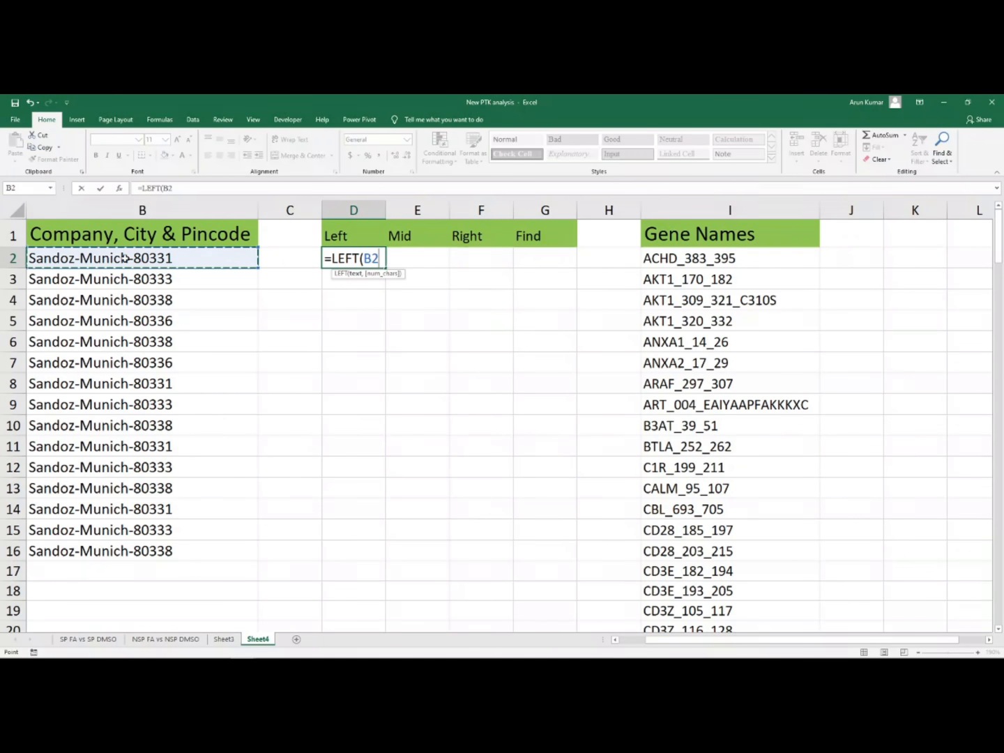
pyautogui.write(',')
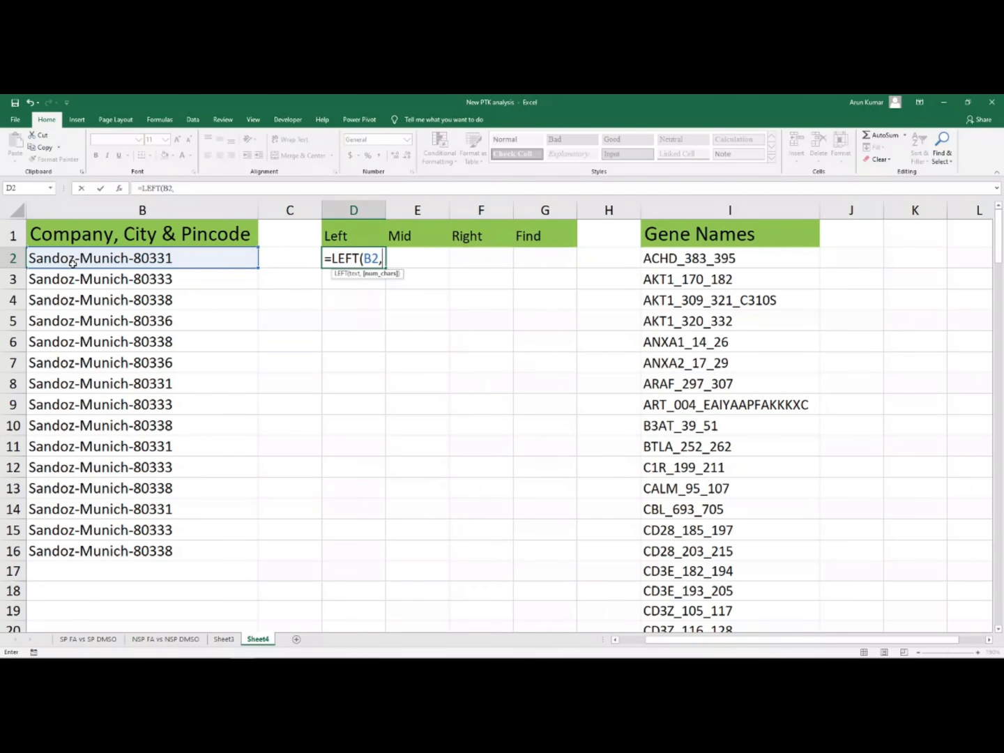
pyautogui.write('6)')
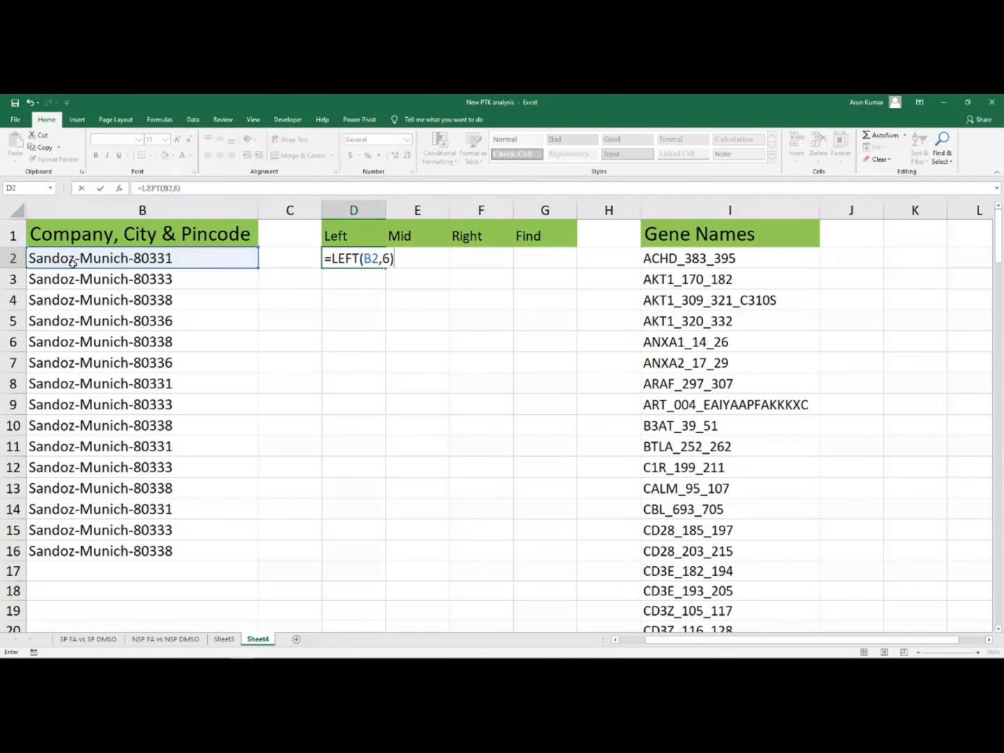
pyautogui.press('Return')
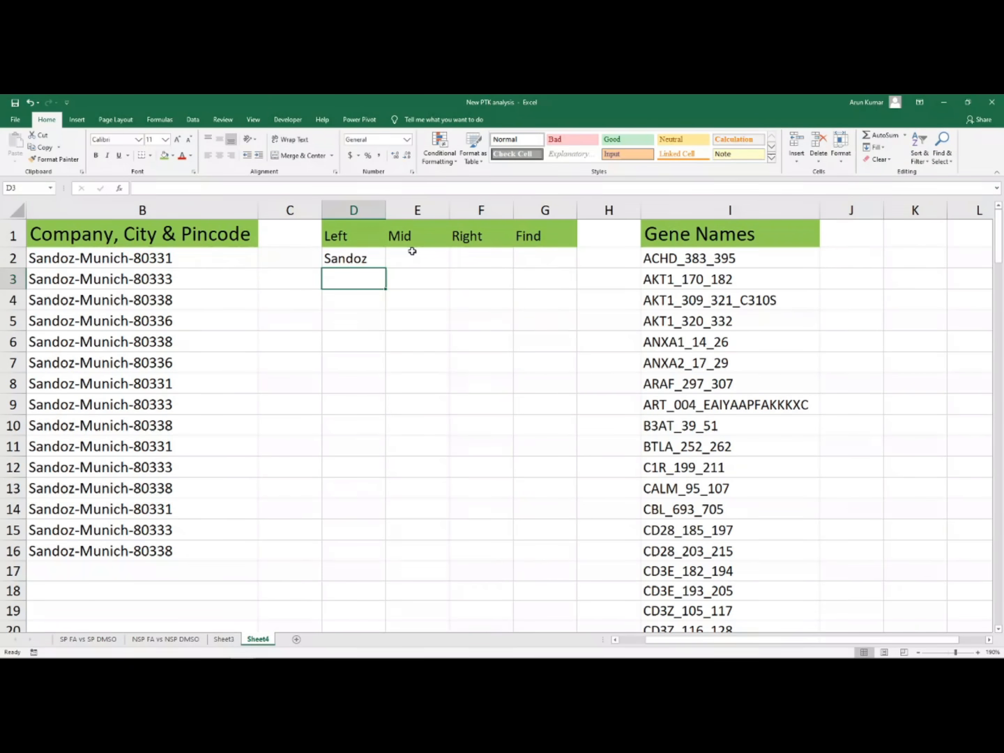
pyautogui.click(340, 260)
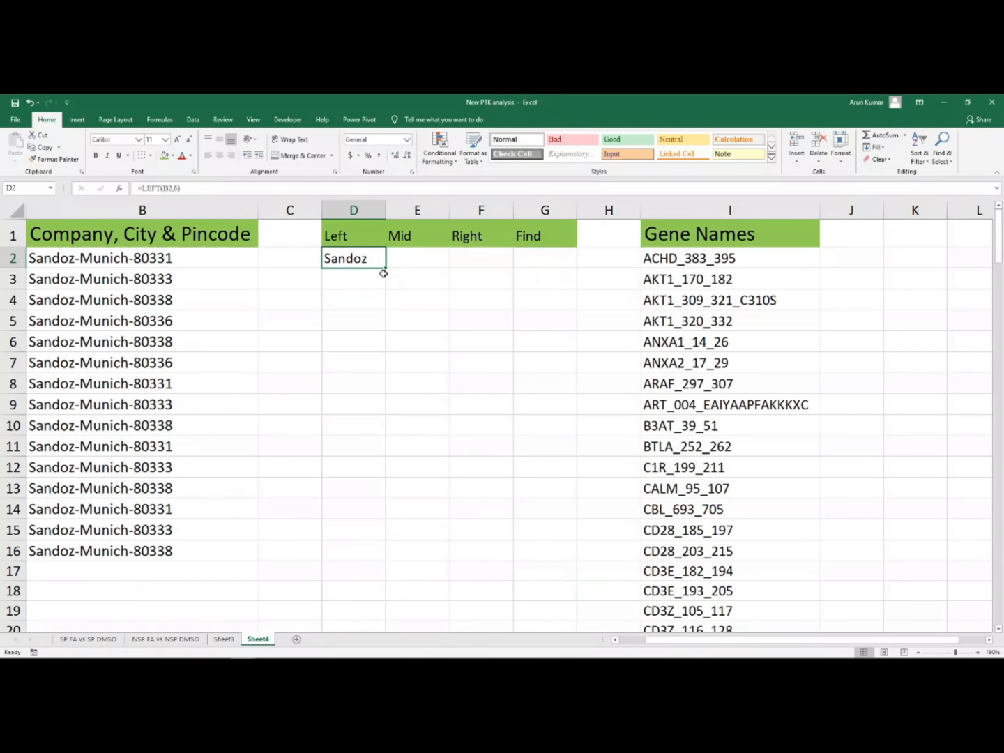
pyautogui.moveTo(383, 273); pyautogui.dragTo(389, 558)
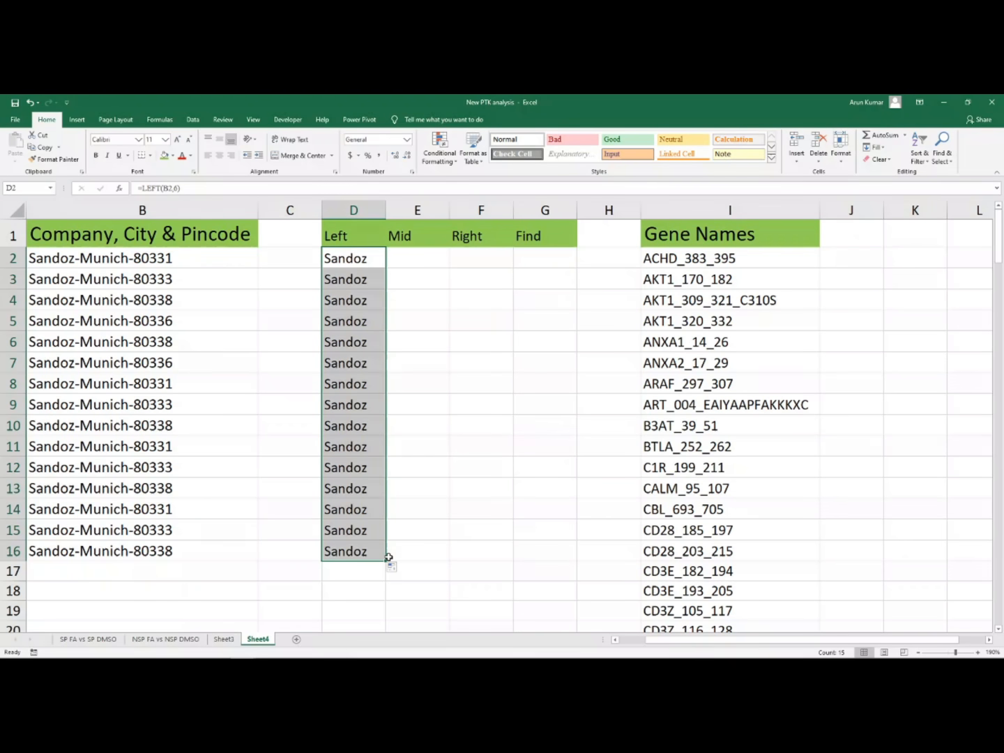
# Step: Extract the city into E2 with =MID(B2,8,6) and fill the formula down to E16
pyautogui.click(425, 260)
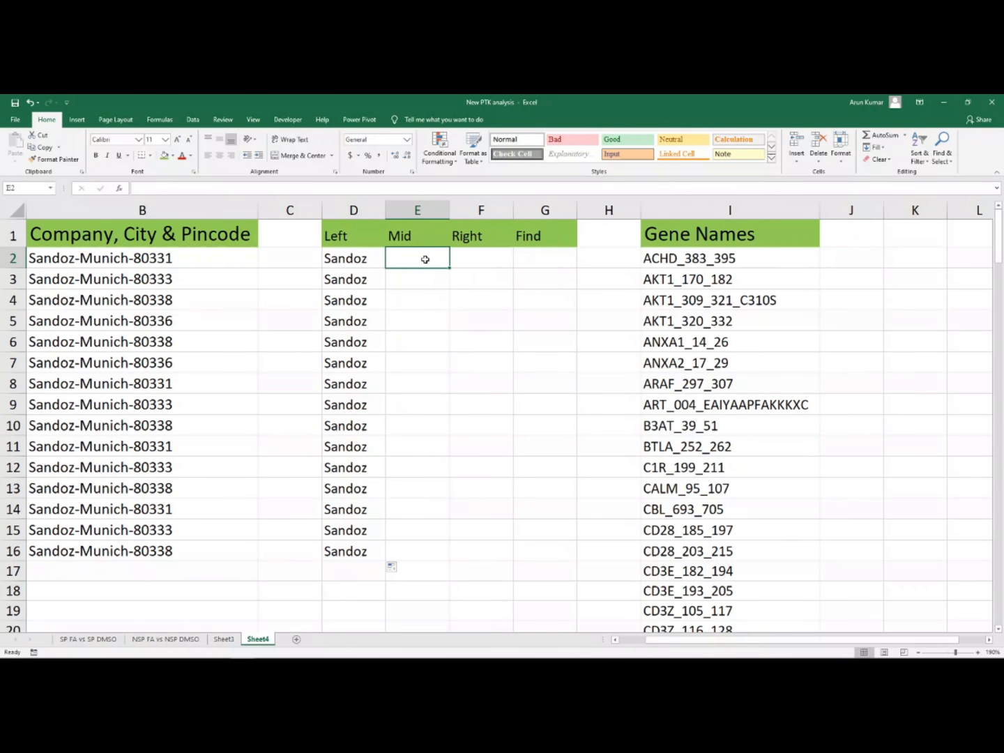
pyautogui.write('=')
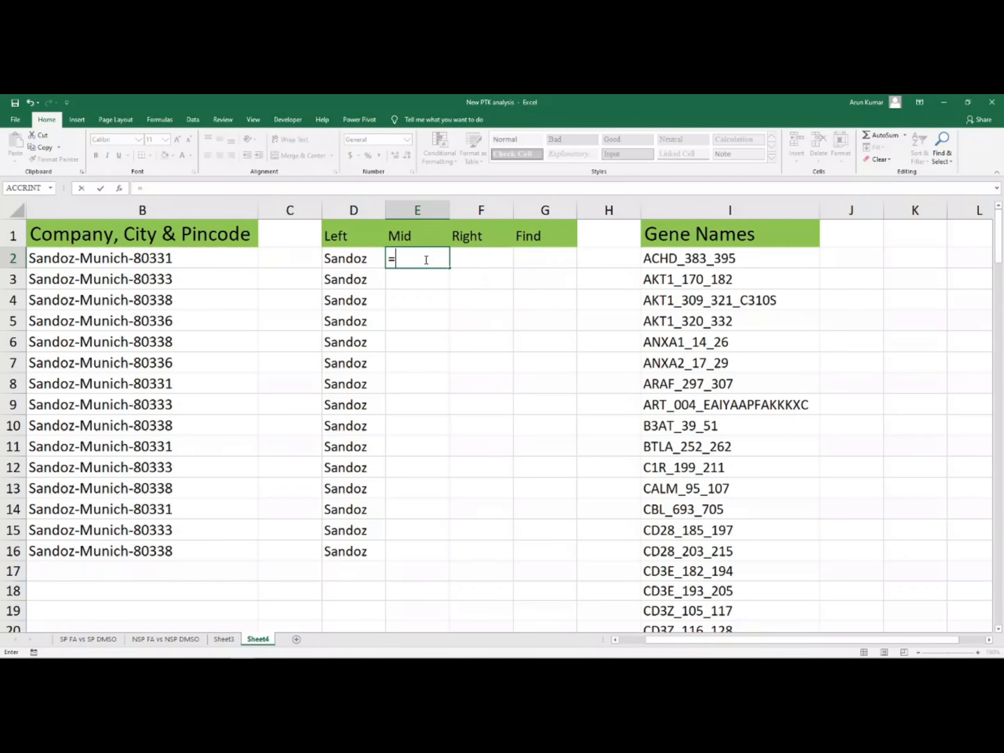
pyautogui.write('mi')
pyautogui.press('Tab')
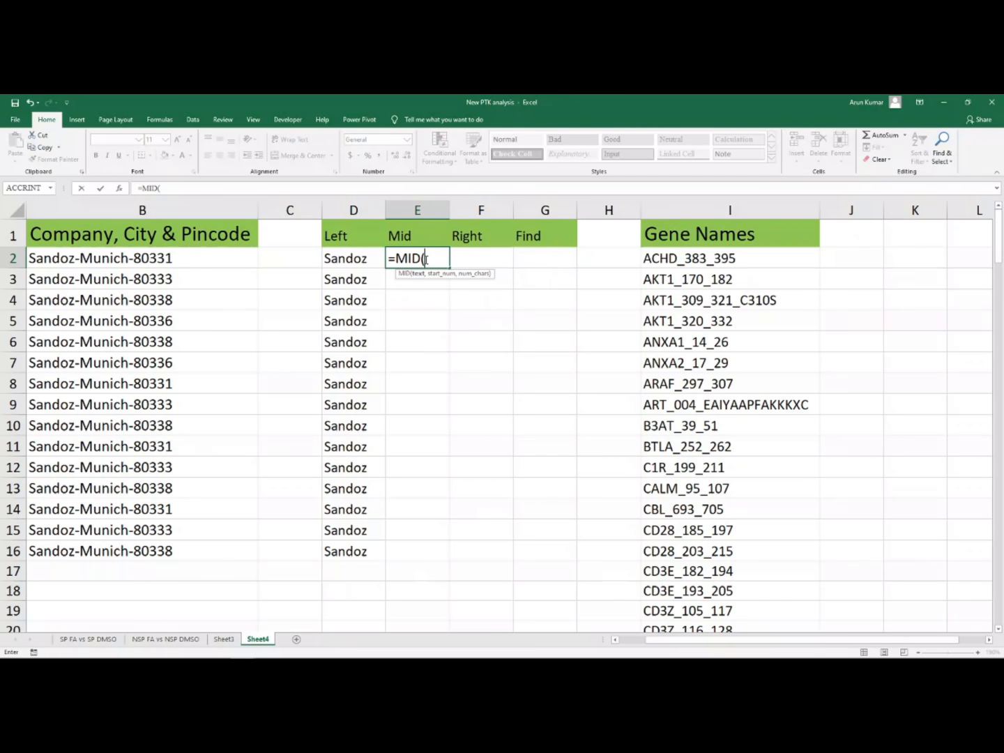
pyautogui.click(113, 260)
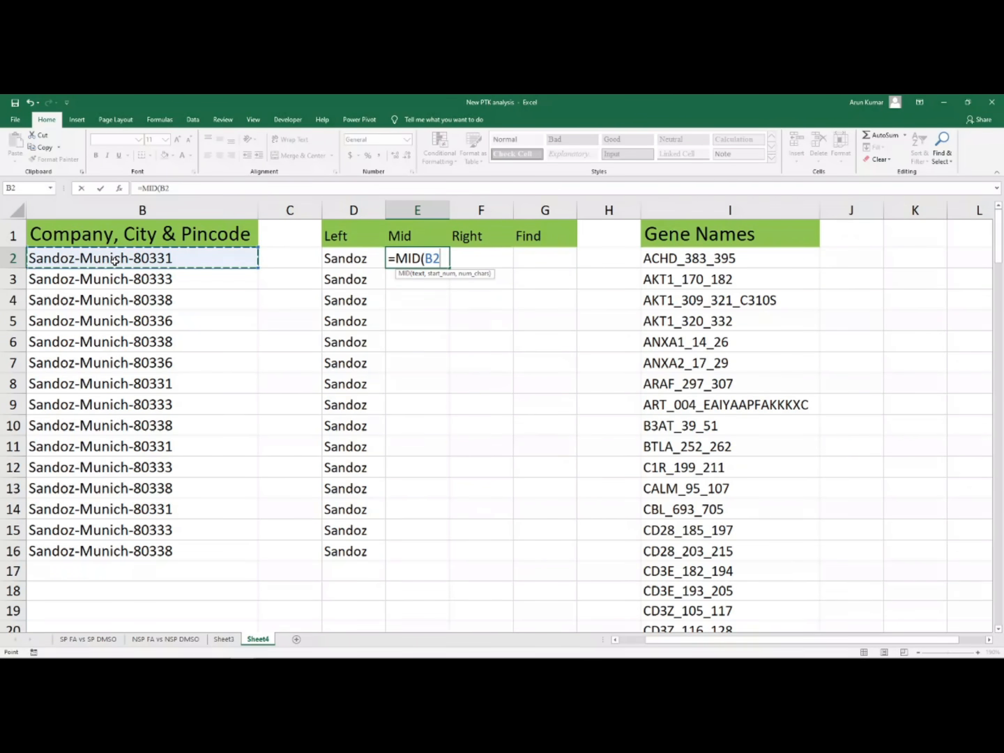
pyautogui.write(',')
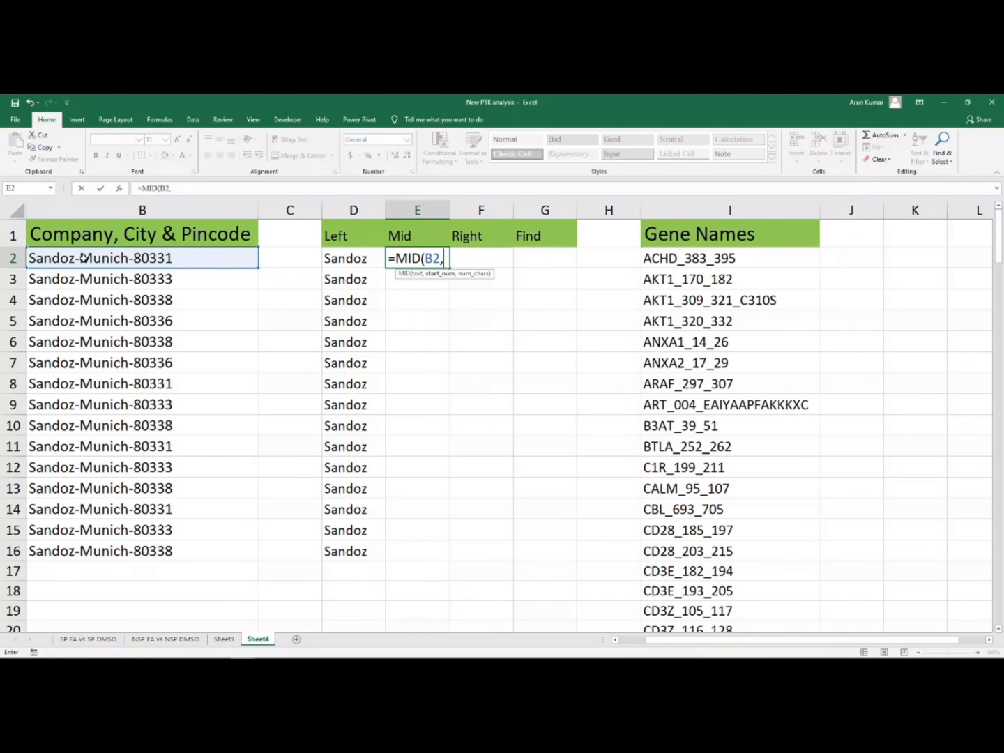
pyautogui.write('8,')
pyautogui.write('6)')
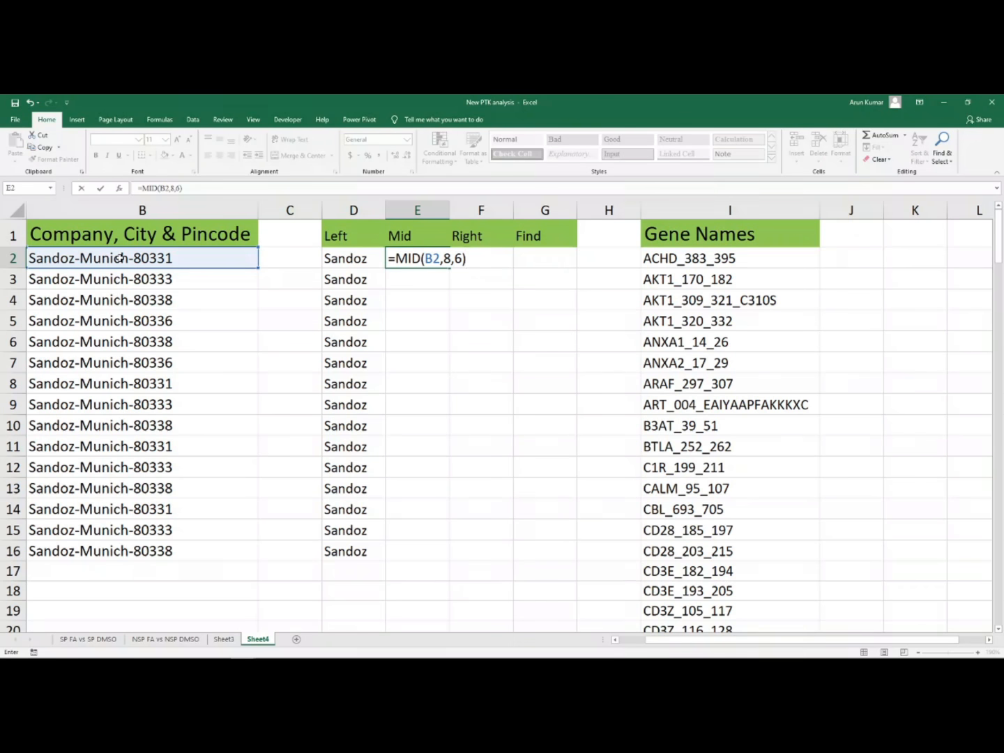
pyautogui.press('Return')
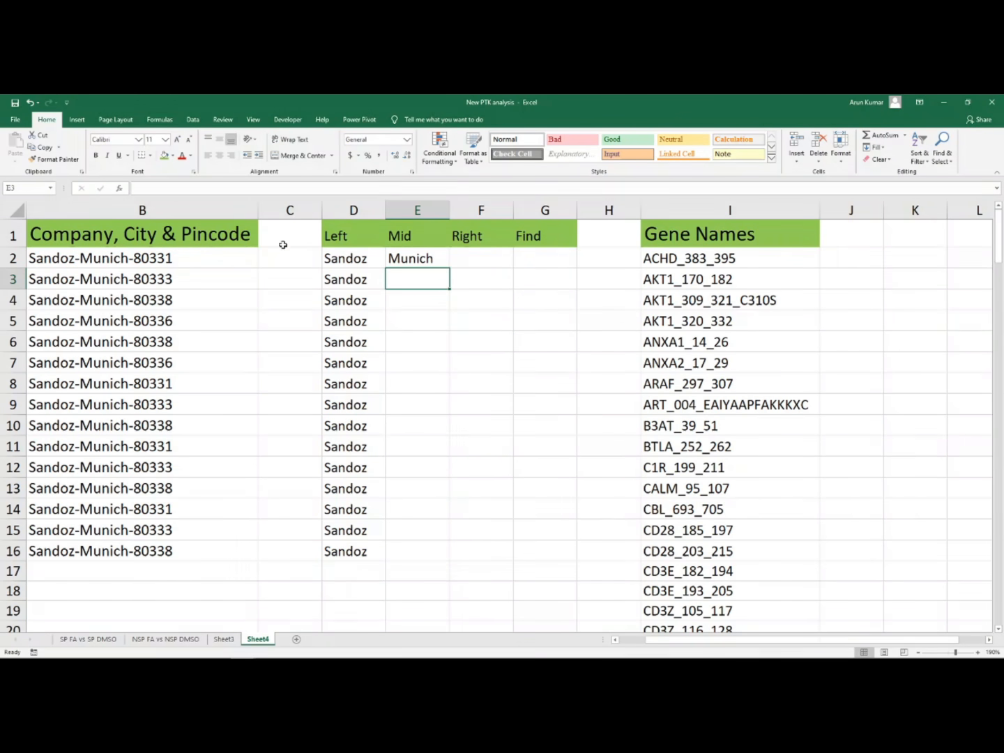
pyautogui.click(438, 259)
pyautogui.moveTo(451, 269); pyautogui.dragTo(437, 564)
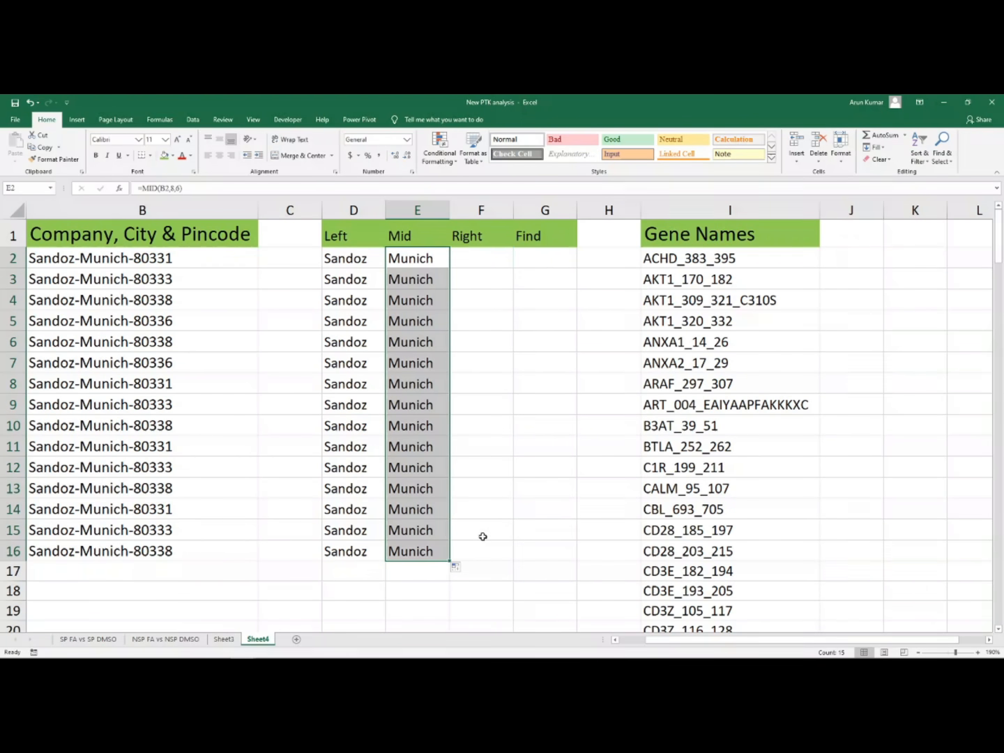
# Step: Extract the pincode into F2 with =RIGHT(B2,5) and fill the formula down to F16
pyautogui.click(480, 257)
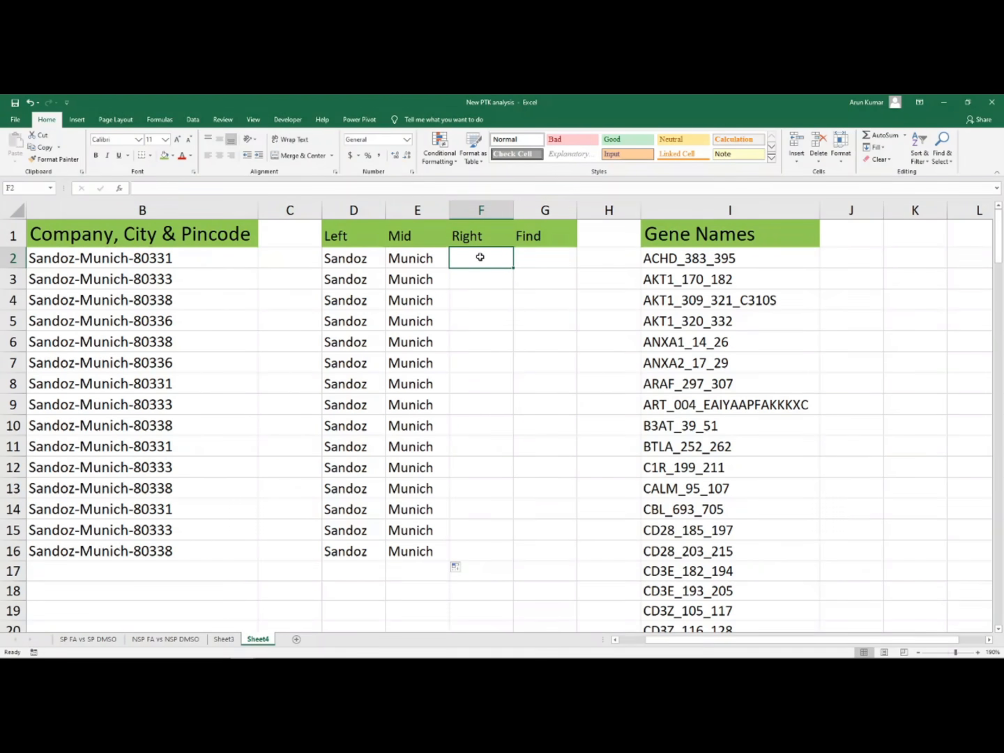
pyautogui.moveTo(66, 262); pyautogui.dragTo(128, 548)
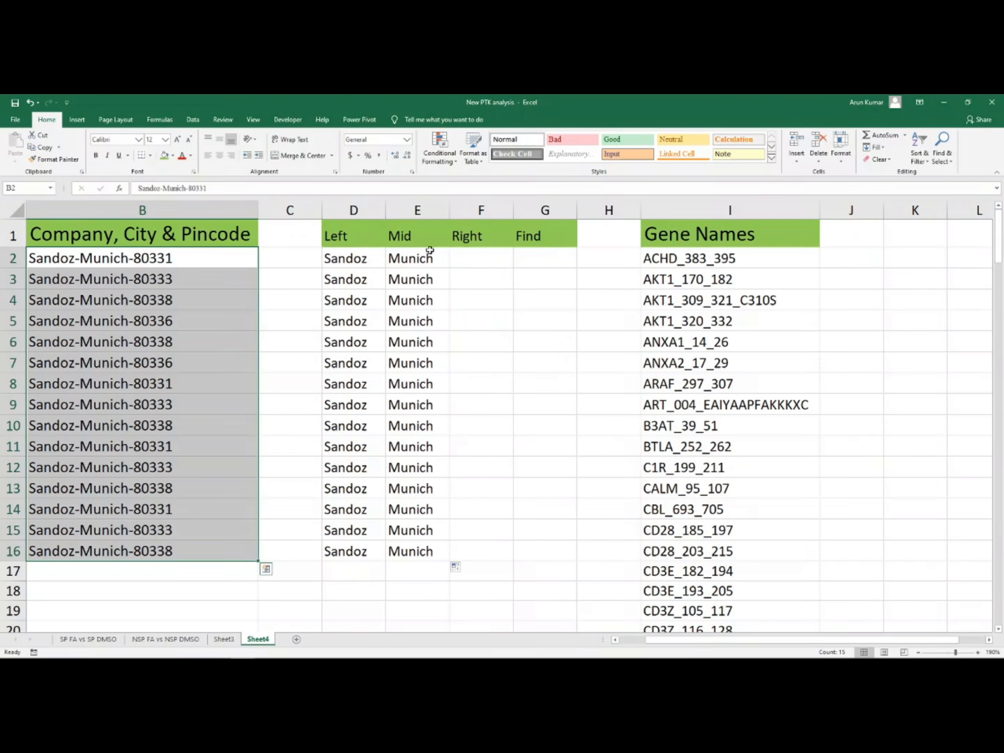
pyautogui.click(486, 258)
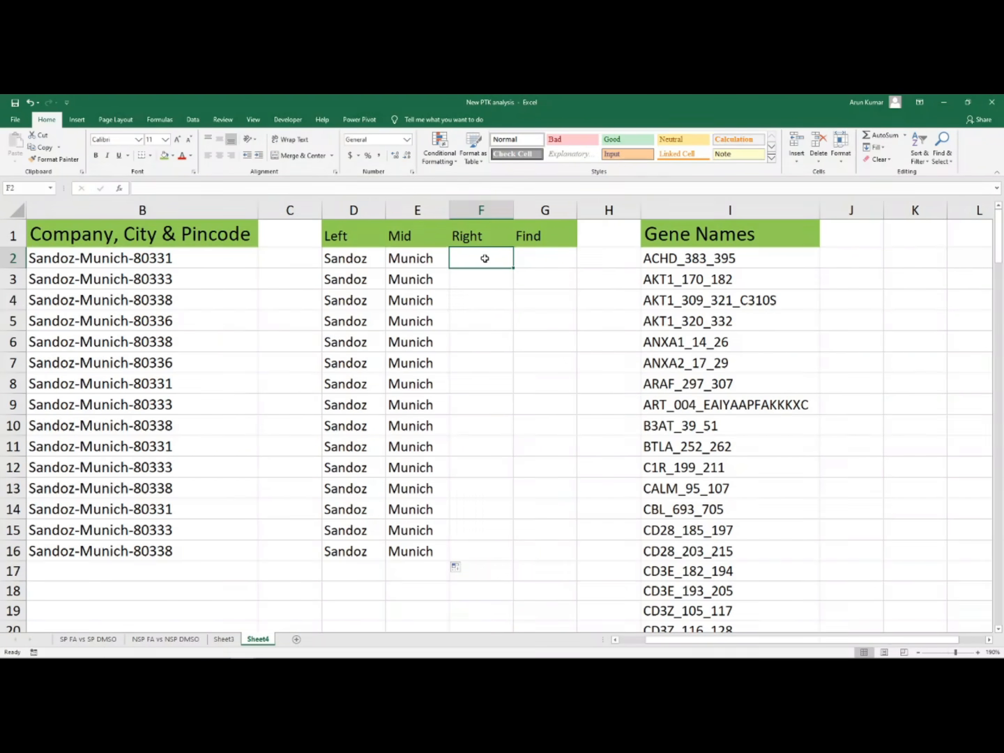
pyautogui.write('=righ')
pyautogui.press('Tab')
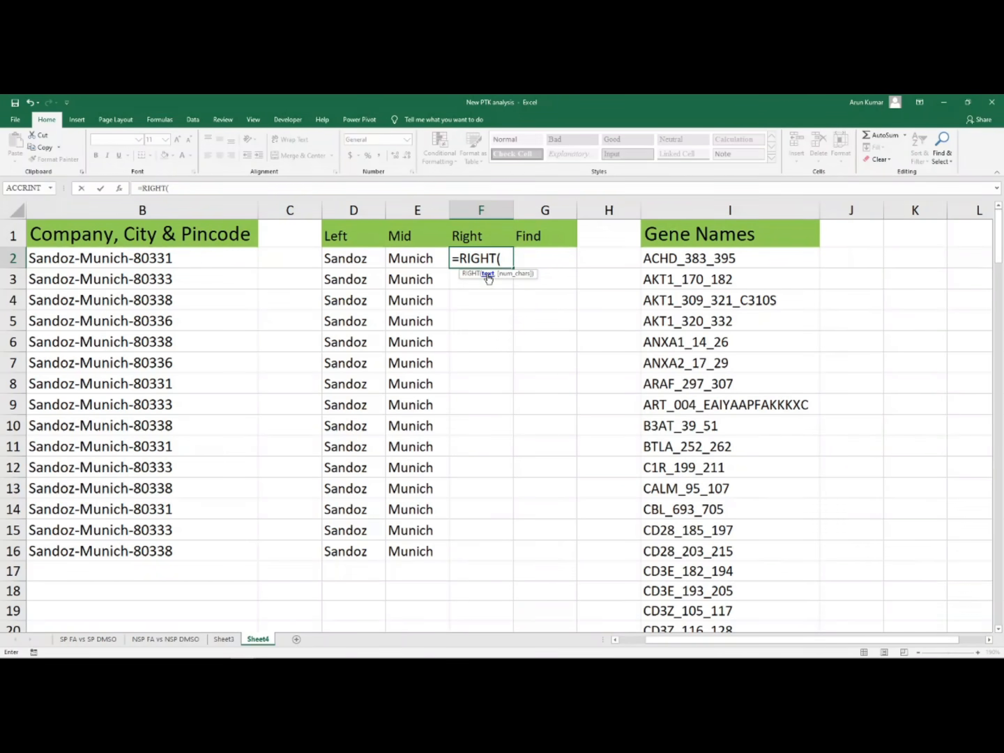
pyautogui.click(91, 257)
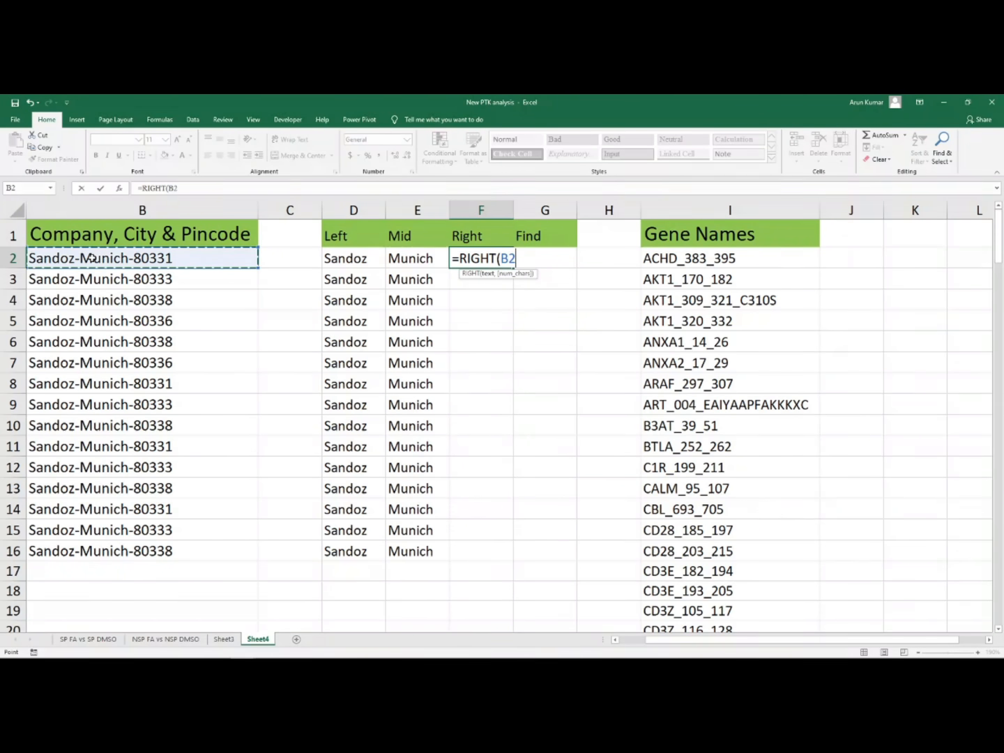
pyautogui.write(',')
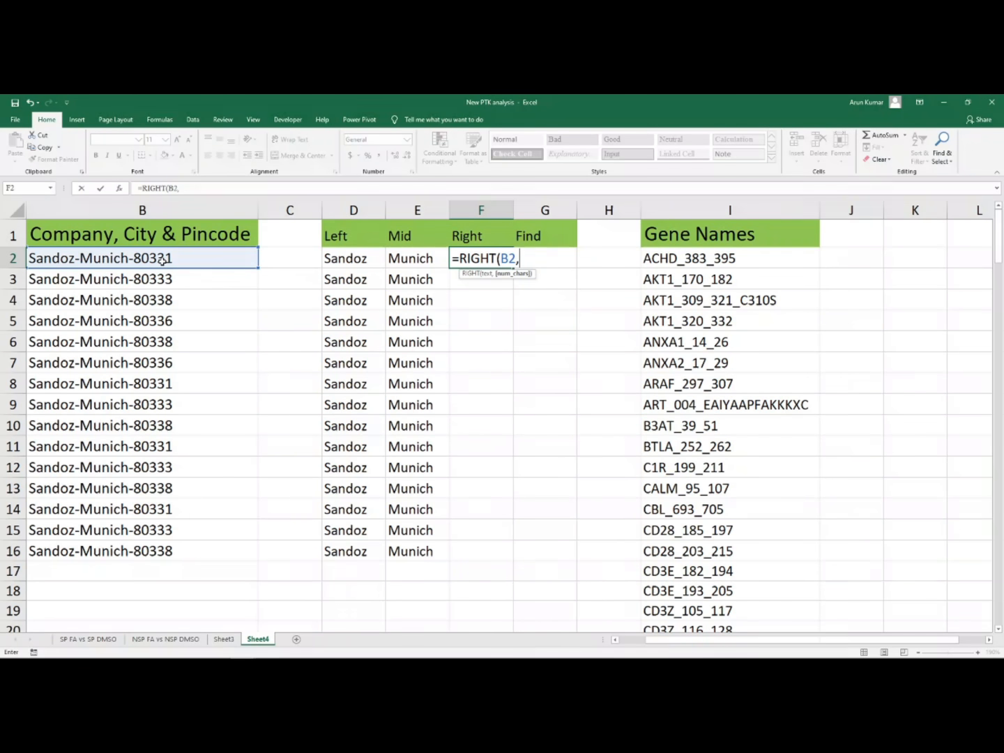
pyautogui.write('5)')
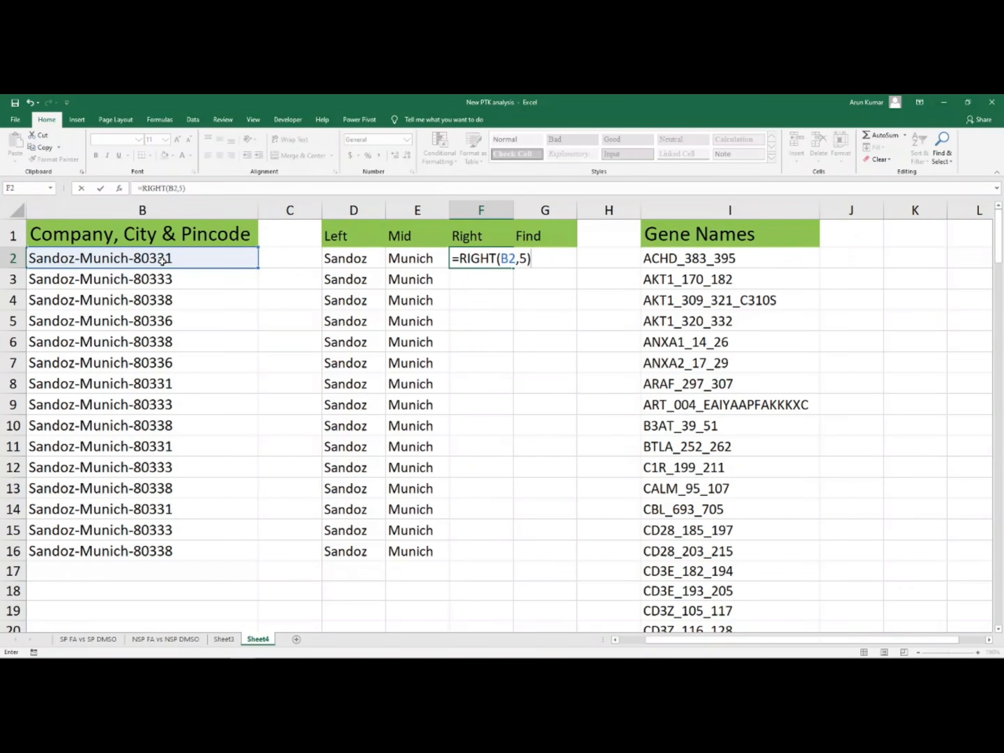
pyautogui.press('Return')
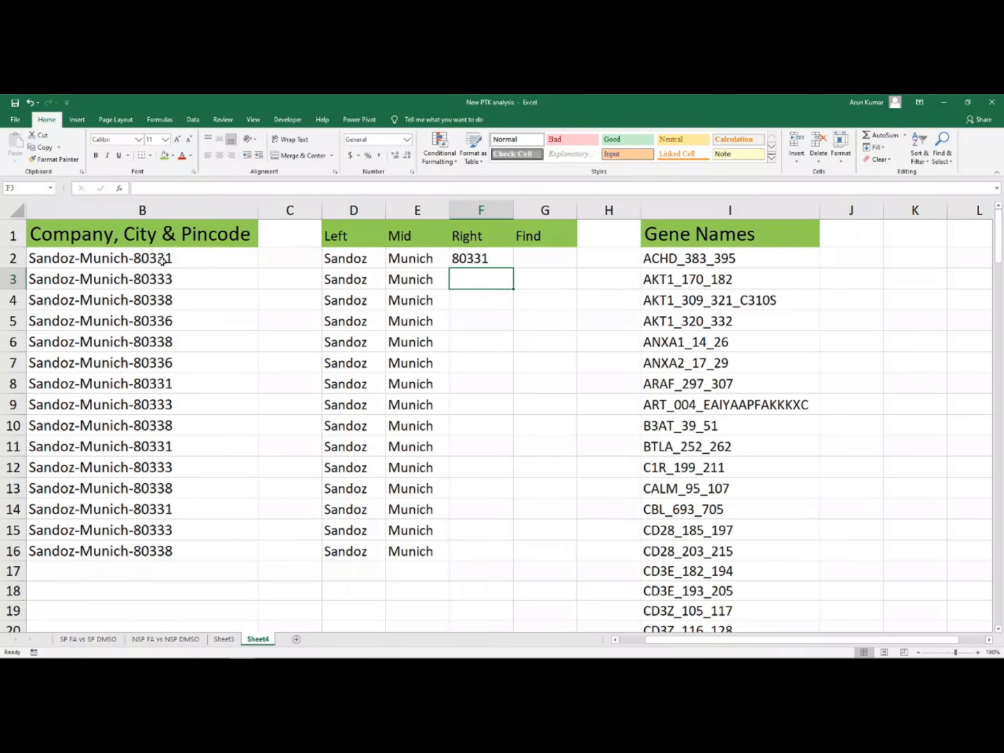
pyautogui.click(496, 258)
pyautogui.doubleClick(513, 268)
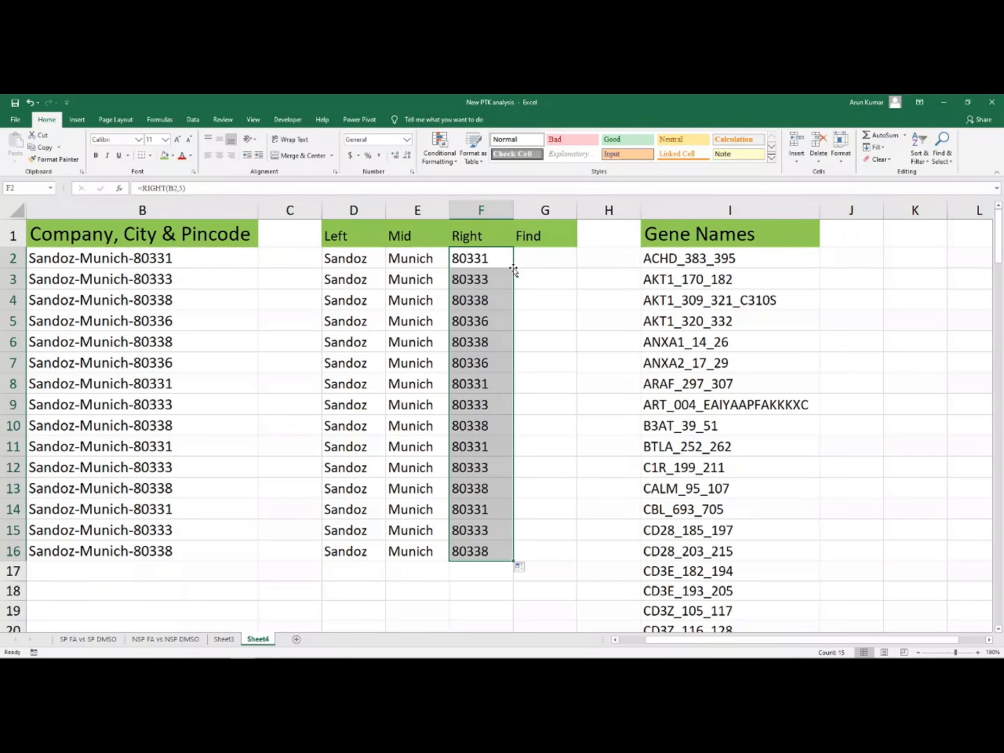
pyautogui.click(540, 260)
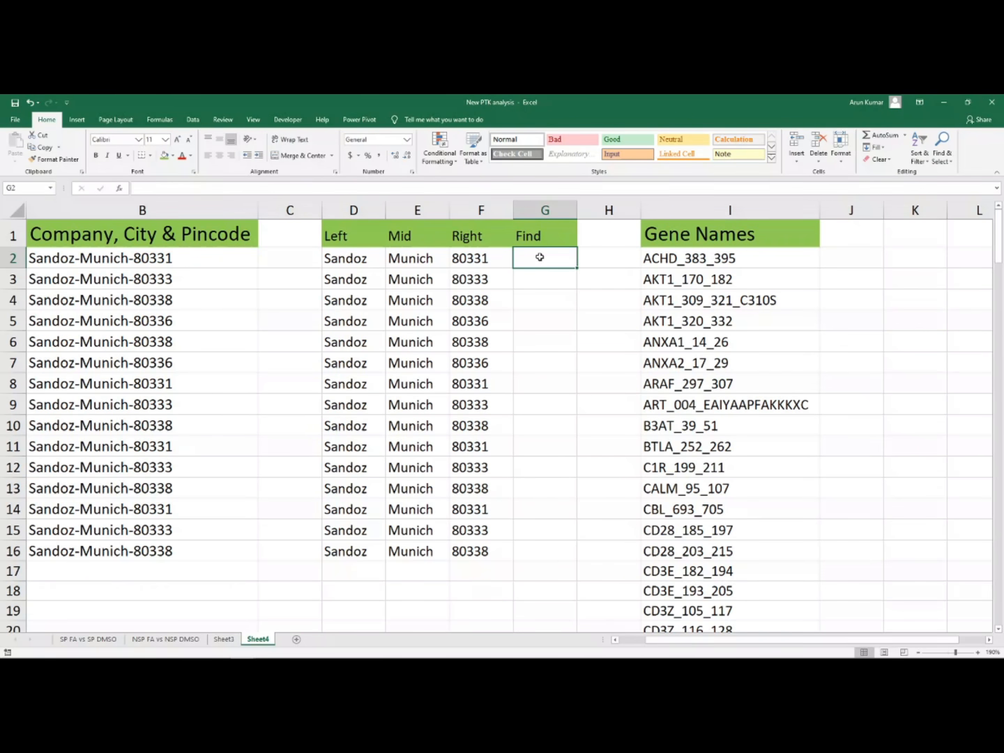
pyautogui.moveTo(688, 237); pyautogui.dragTo(686, 577)
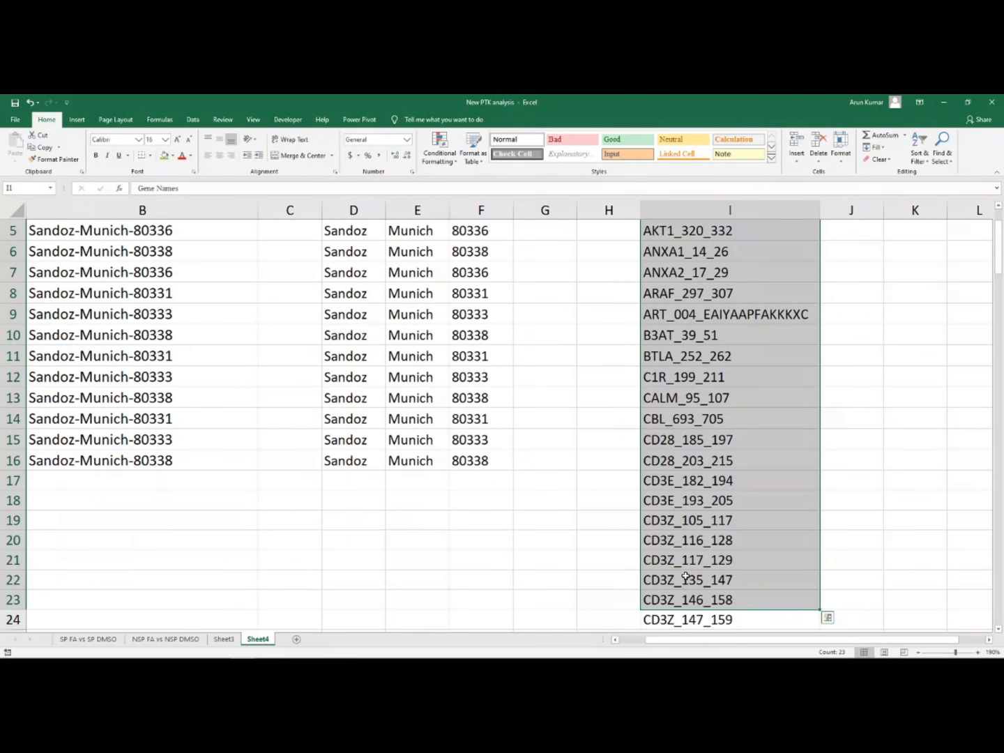
pyautogui.scroll(2, 686, 577)
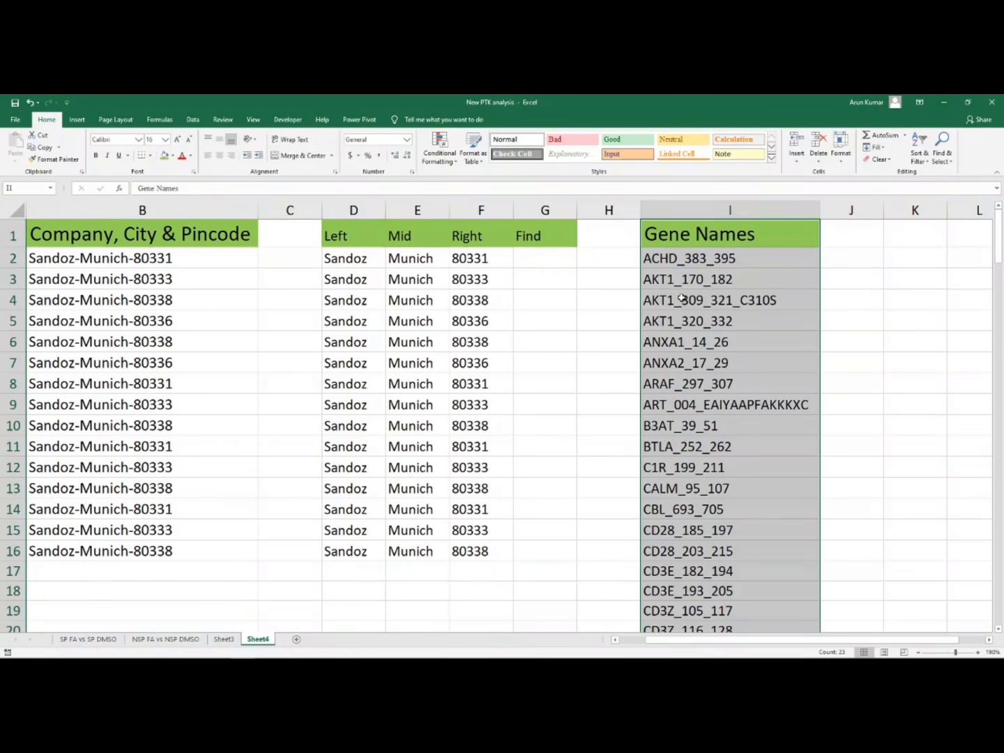
# Step: Extract the first four characters of the gene name into J2 with =LEFT(I2,4) and fill the formula down to J18
pyautogui.click(863, 258)
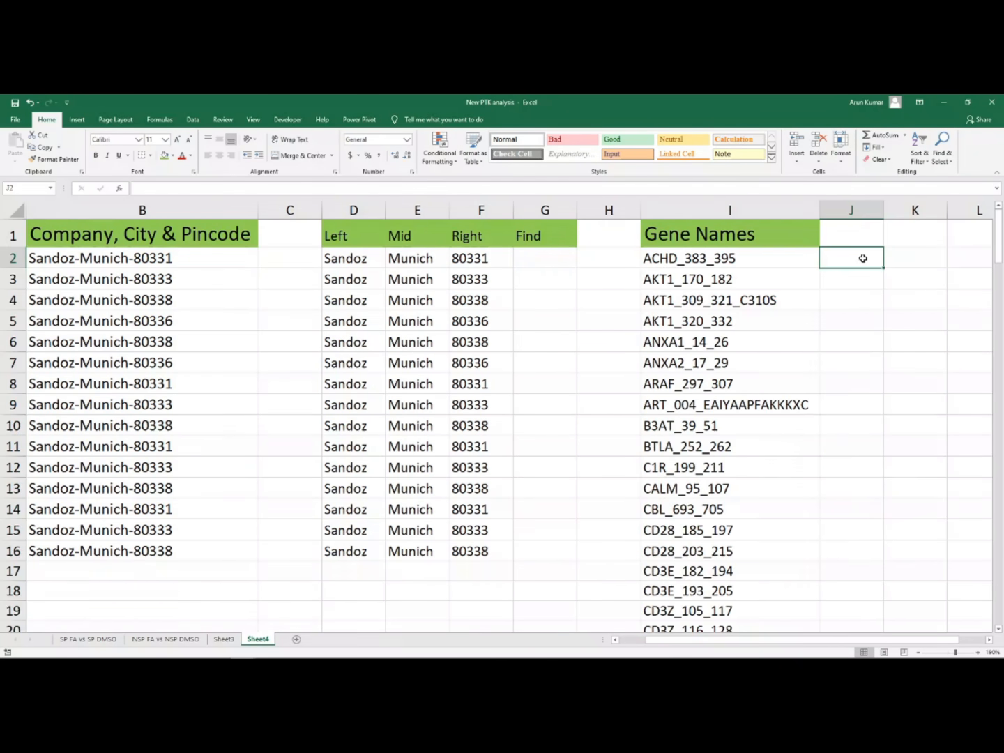
pyautogui.write('=fe')
pyautogui.press('BackSpace')
pyautogui.press('BackSpace')
pyautogui.write('left')
pyautogui.press('Tab')
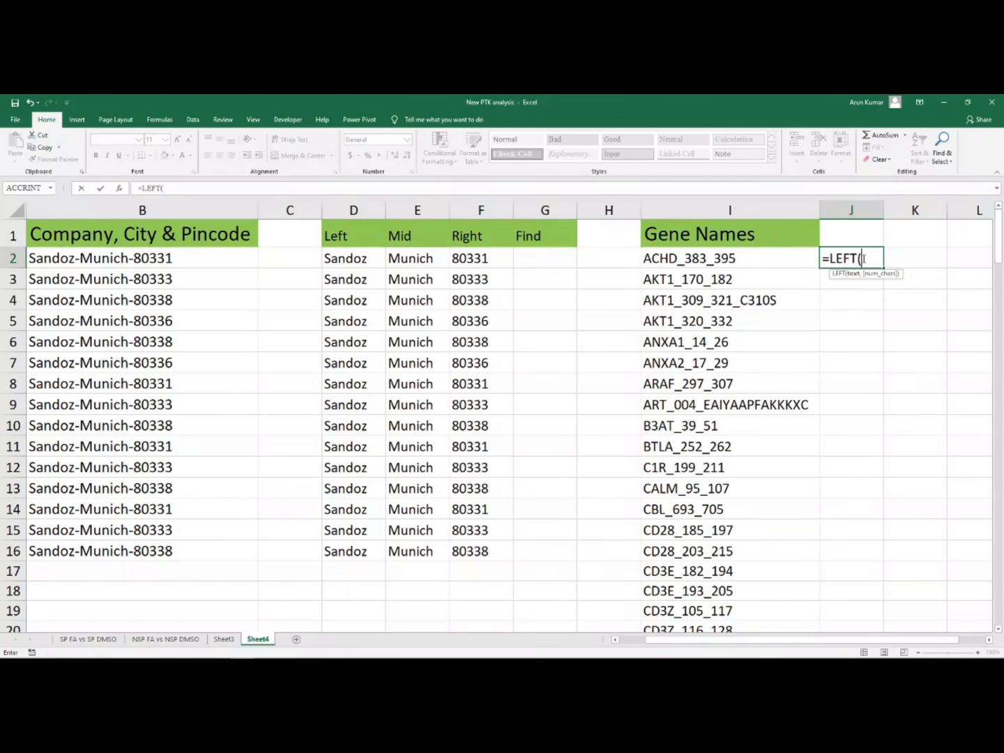
pyautogui.click(682, 259)
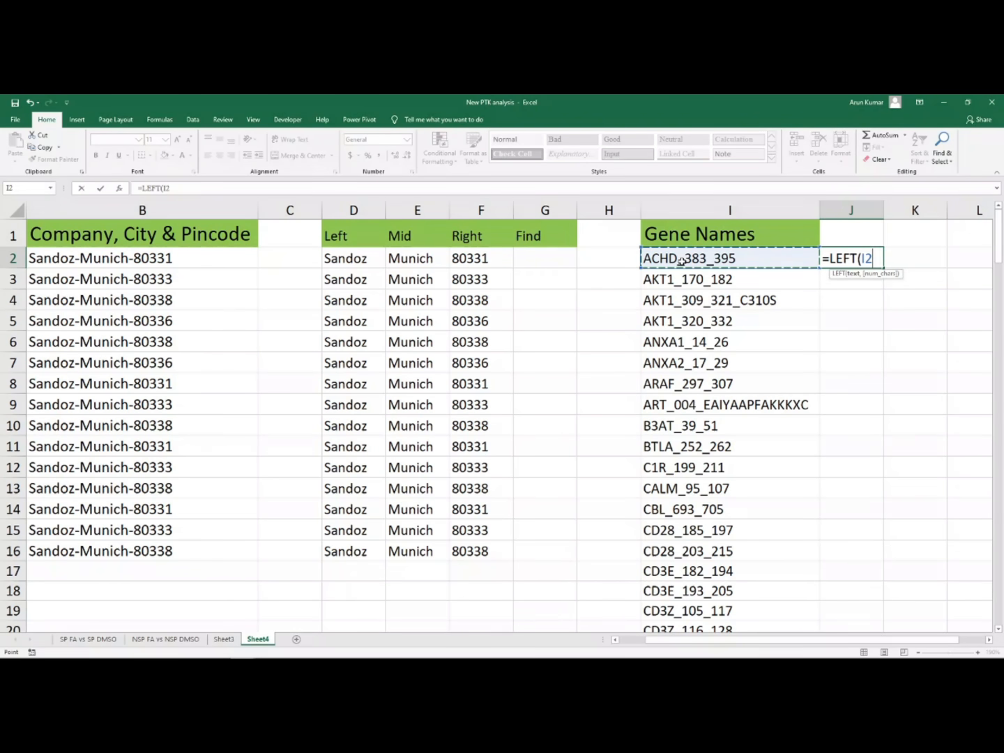
pyautogui.write(',')
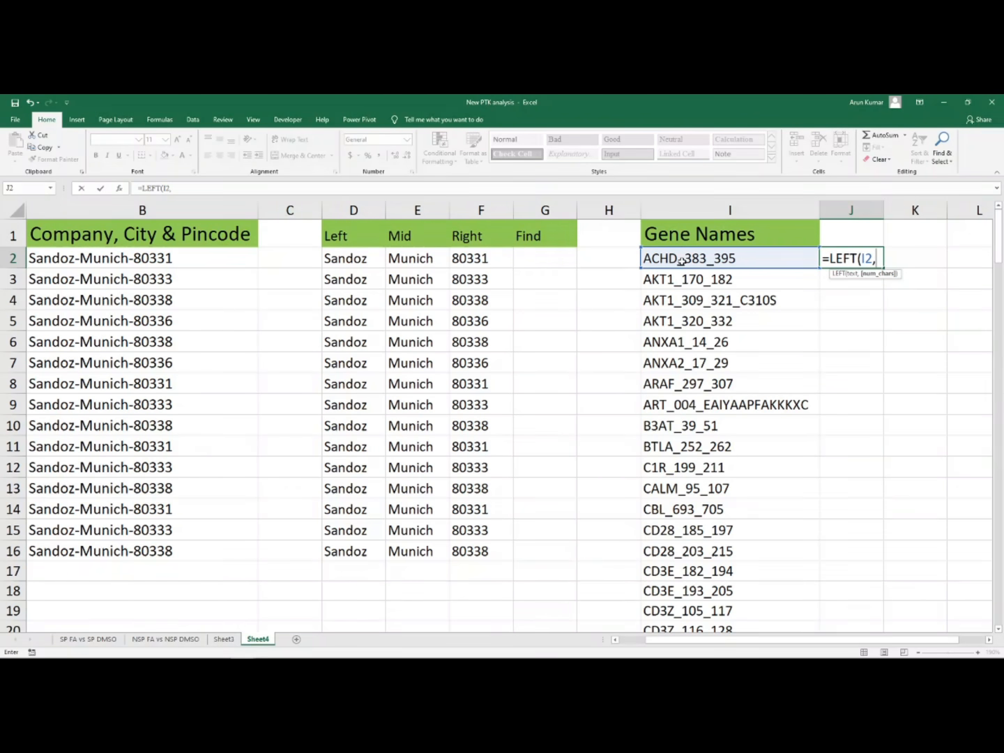
pyautogui.write('4)')
pyautogui.press('Return')
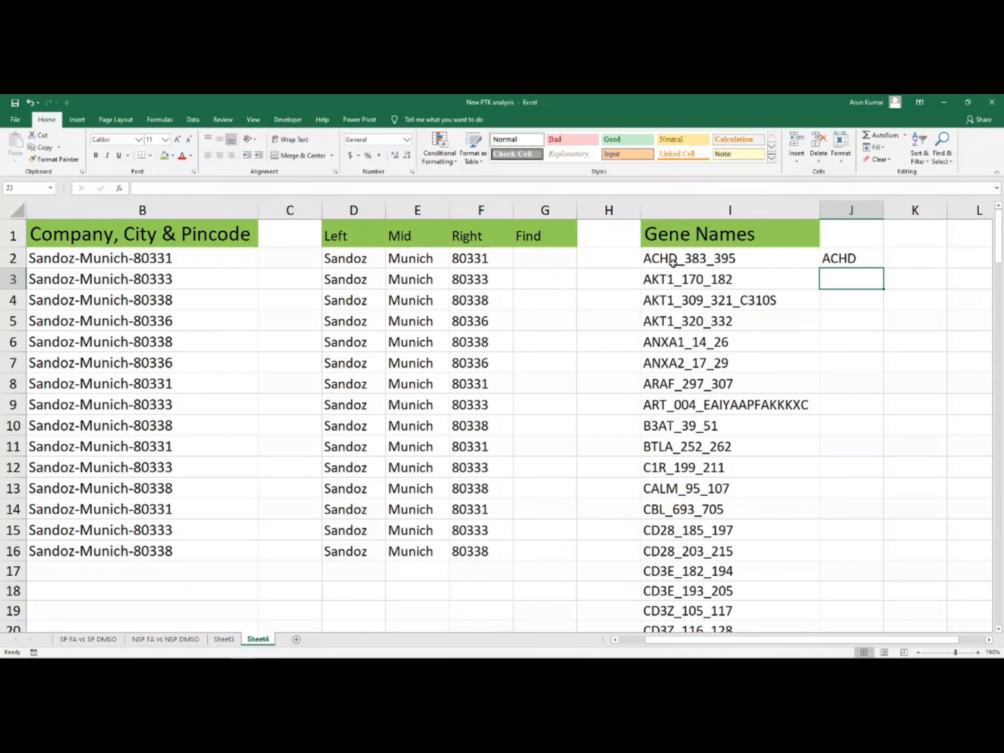
pyautogui.click(850, 262)
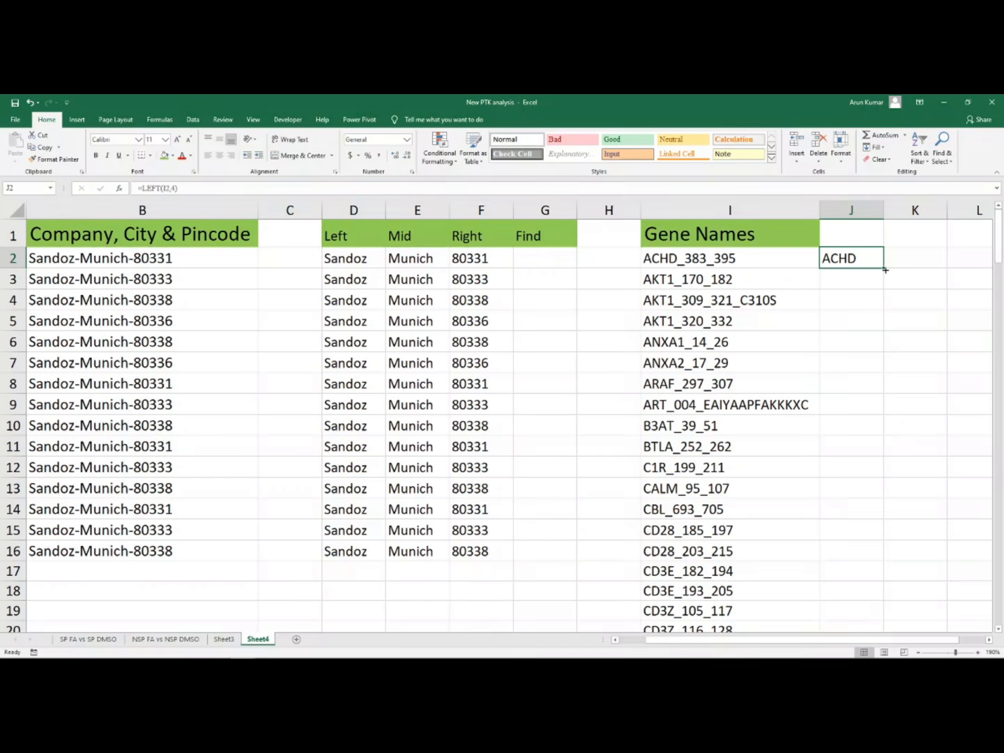
pyautogui.moveTo(884, 270); pyautogui.dragTo(890, 596)
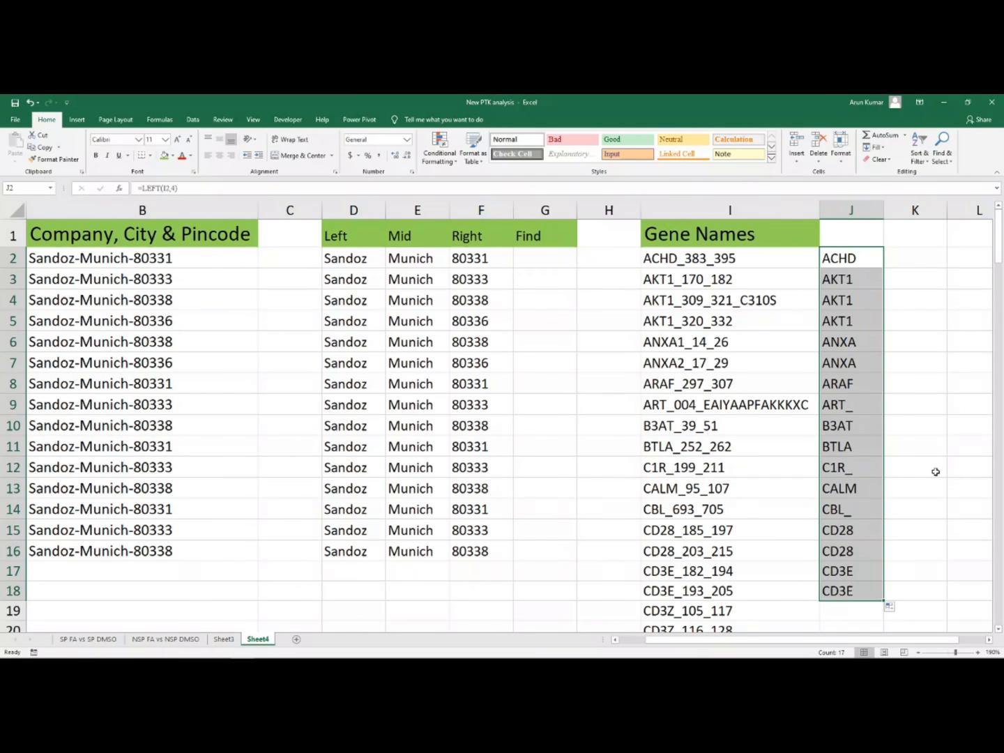
# Step: Check the results for the shorter gene names in J9, J12 and J14, and clear column J, leaving J2 selected
pyautogui.click(850, 406)
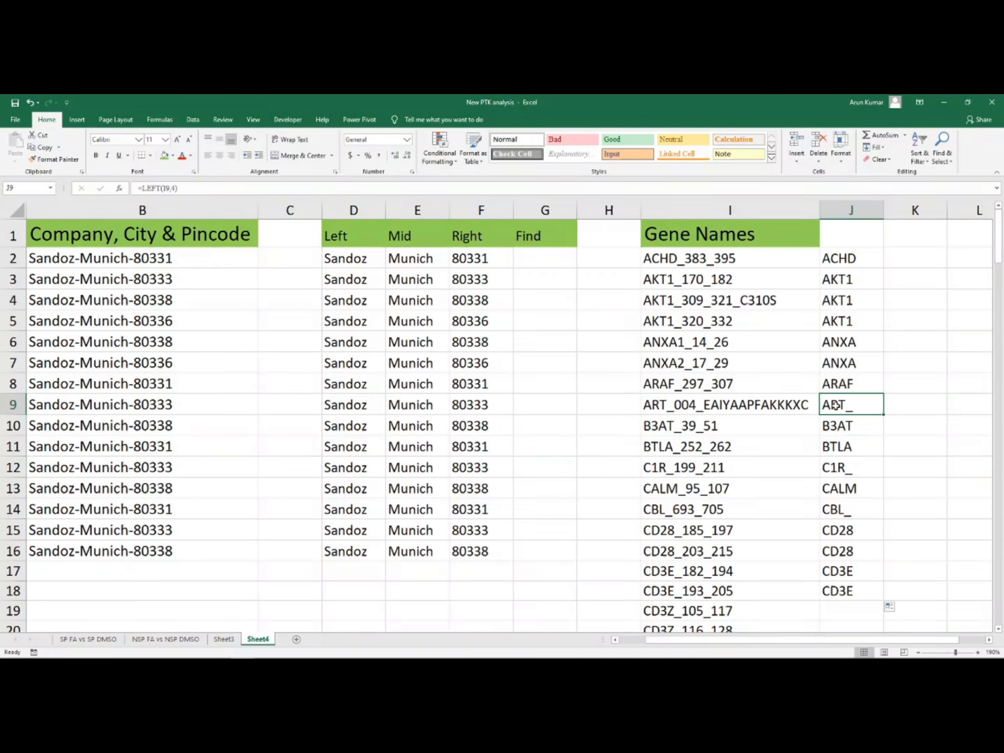
pyautogui.click(842, 468)
pyautogui.click(841, 511)
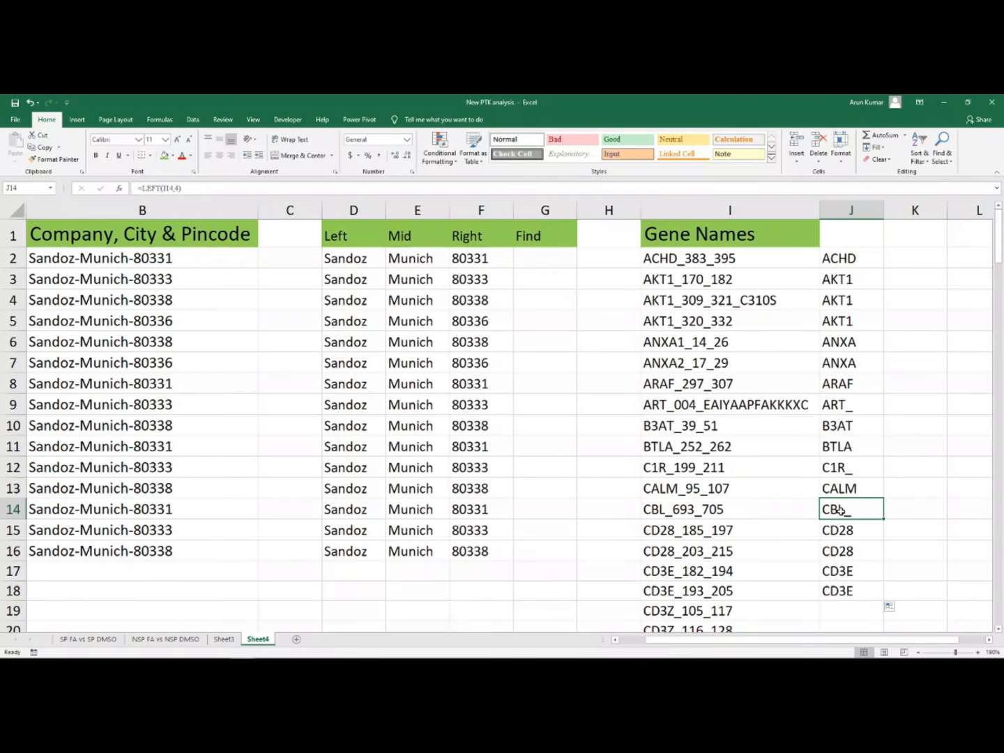
pyautogui.click(852, 405)
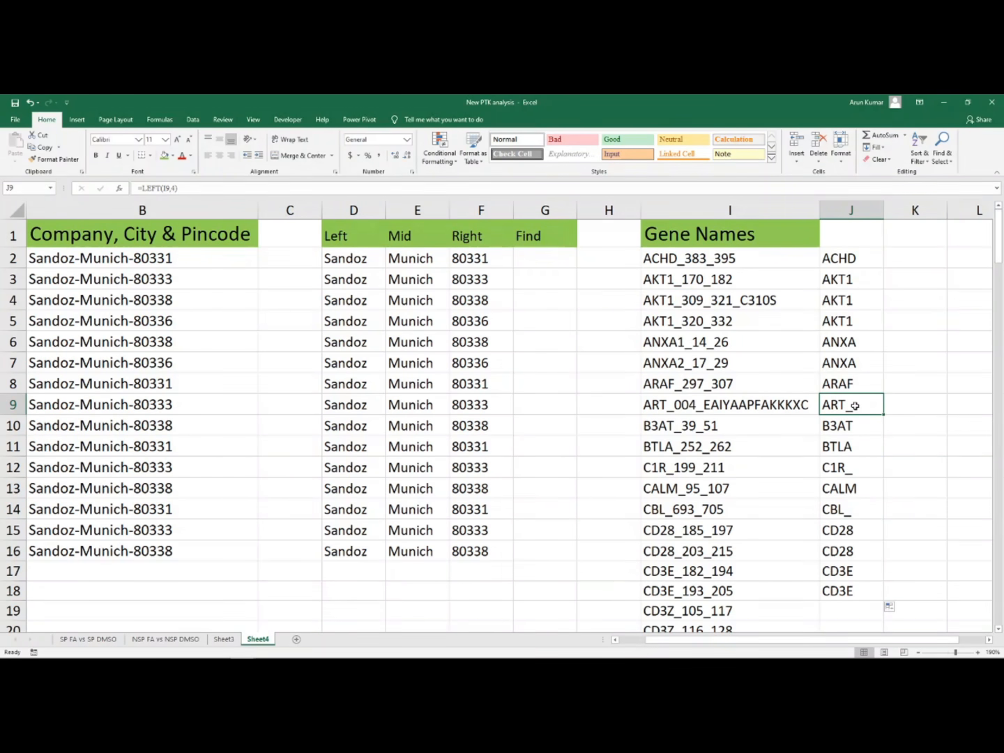
pyautogui.click(854, 467)
pyautogui.click(846, 515)
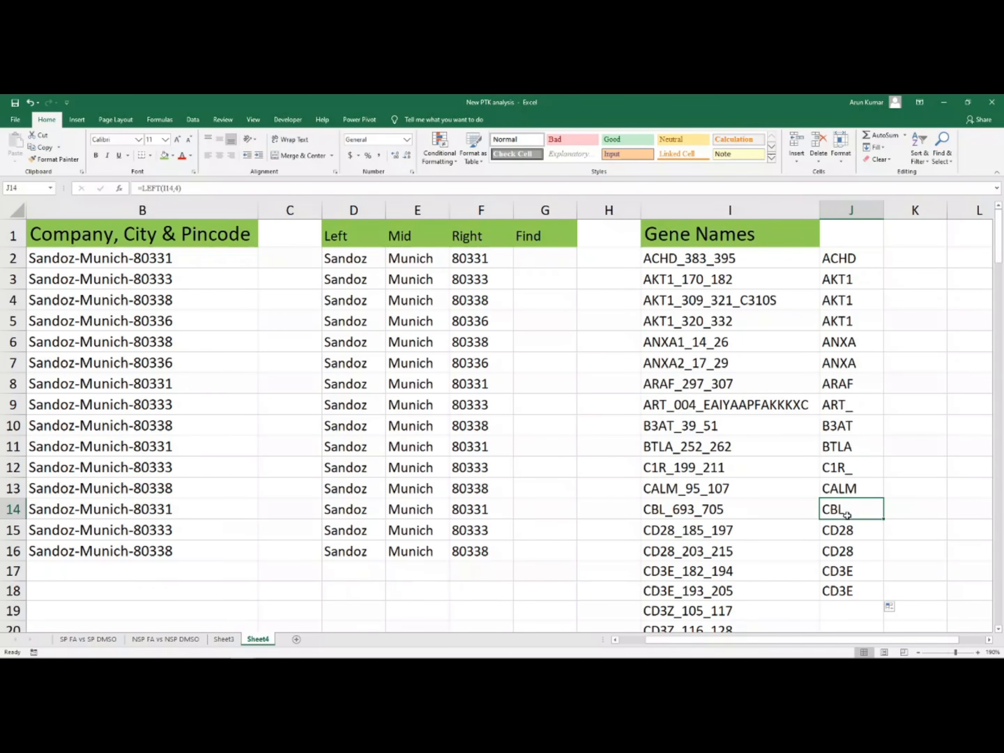
pyautogui.click(843, 209)
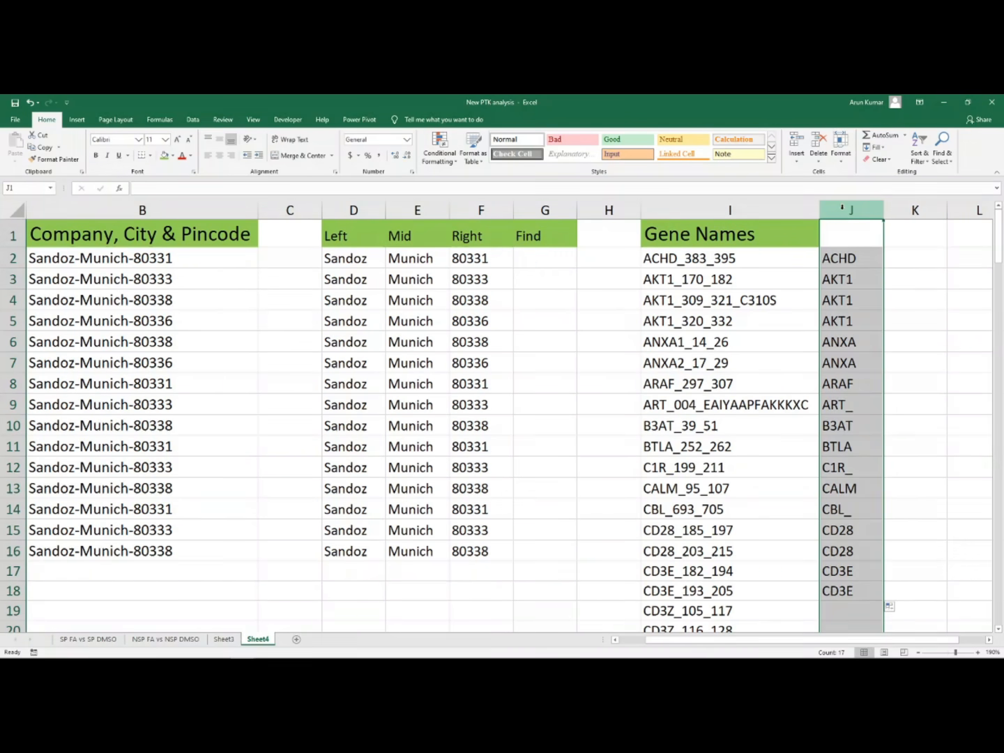
pyautogui.press('Delete')
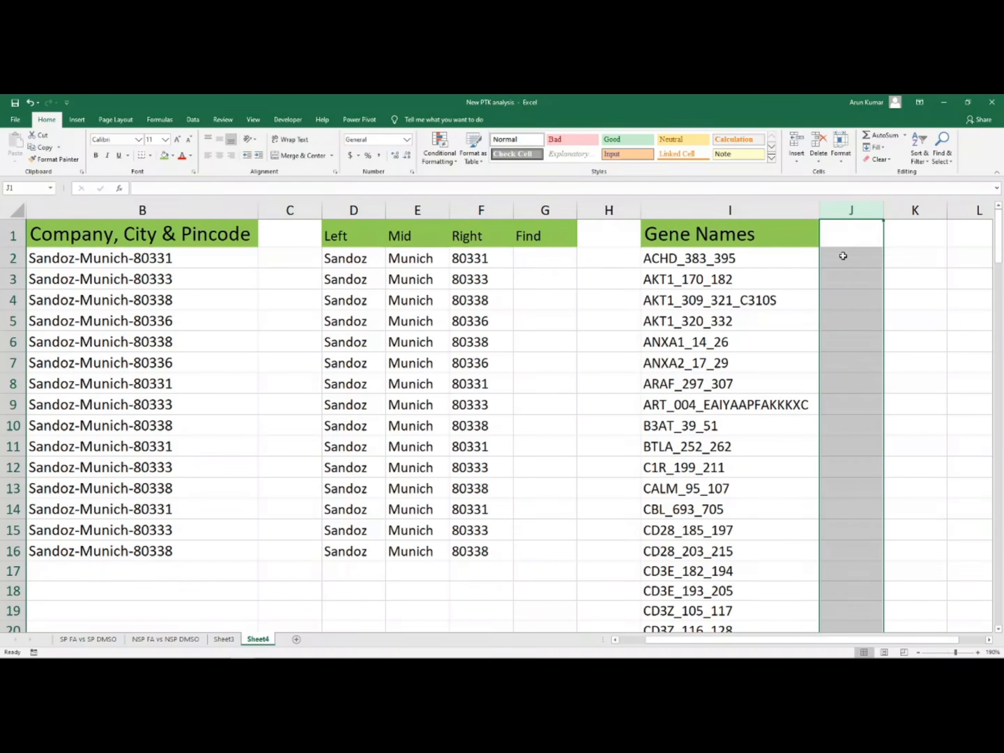
pyautogui.click(843, 256)
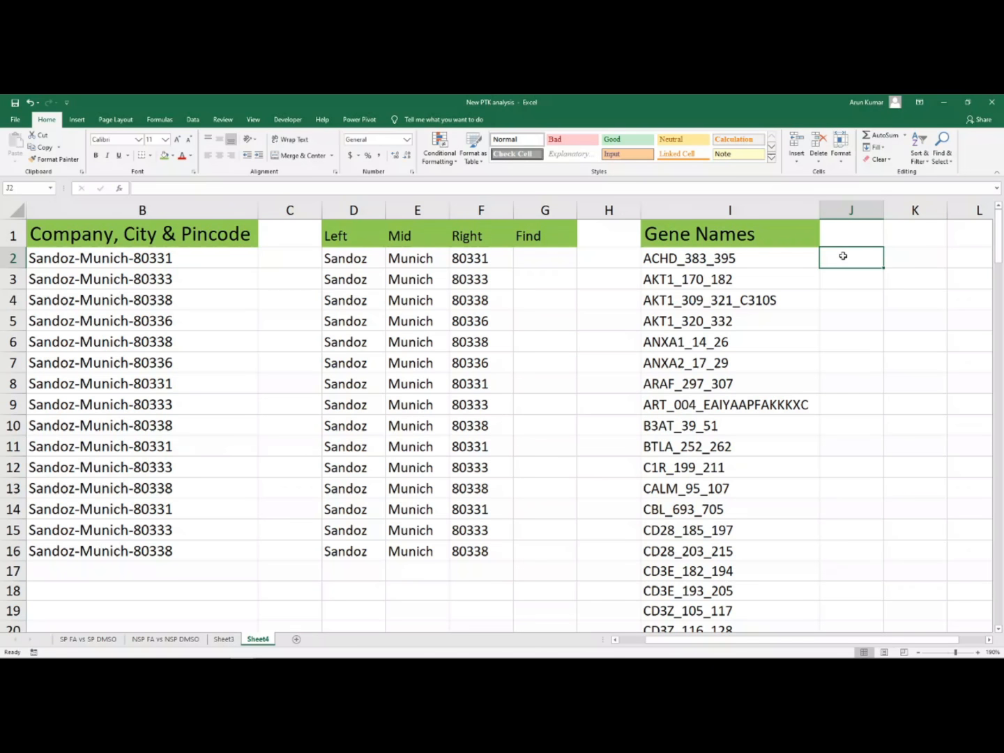
pyautogui.write('=find')
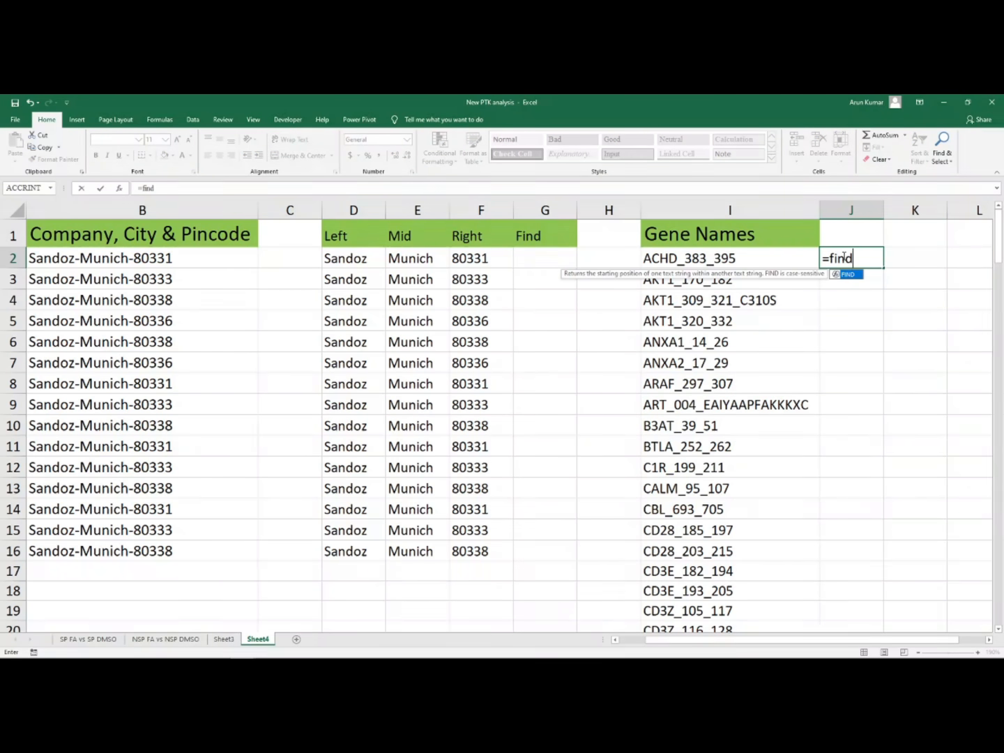
pyautogui.press('Tab')
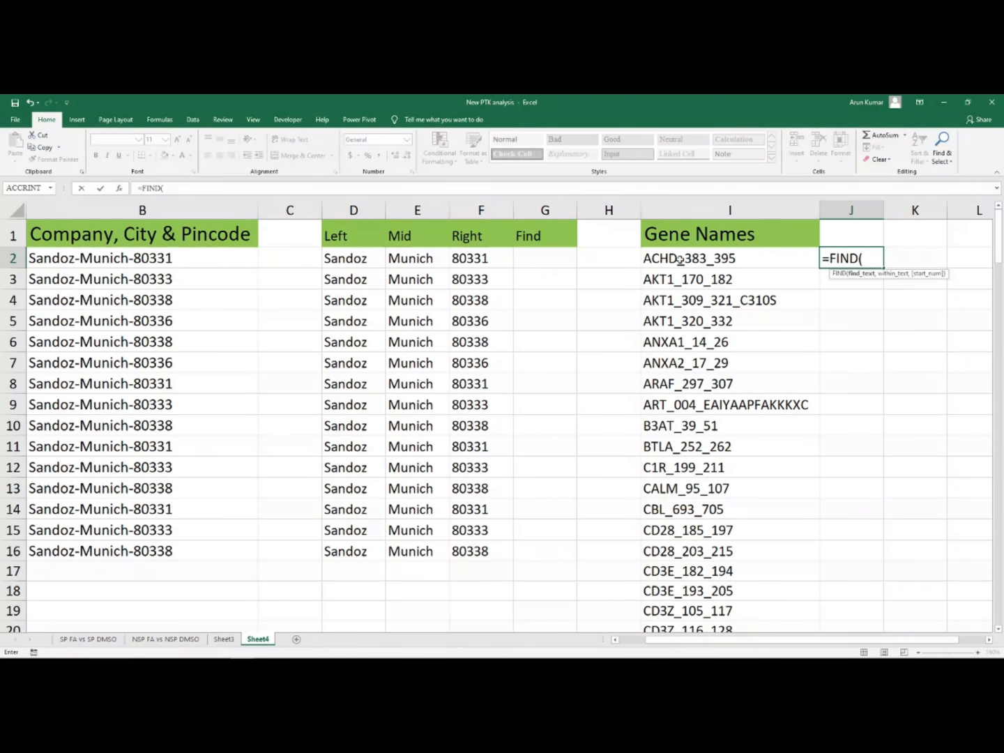
pyautogui.press('Escape')
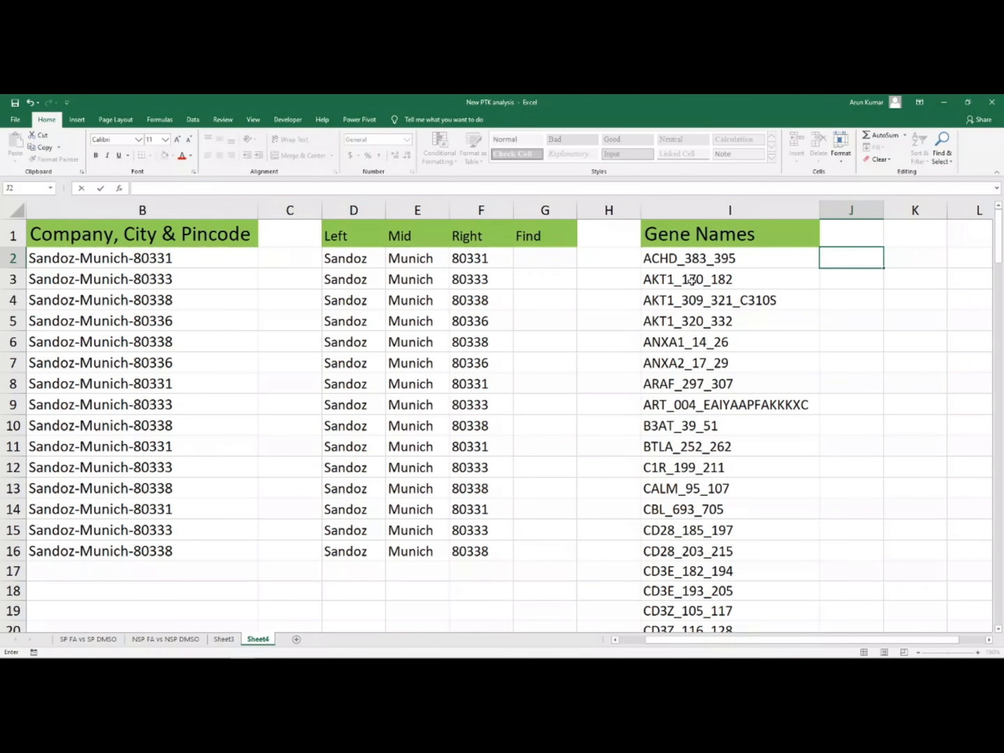
# Step: Locate the first underscore of the gene name in J2 with =FIND("_",I2,1) and fill the formula down alongside the gene list
pyautogui.write('=find')
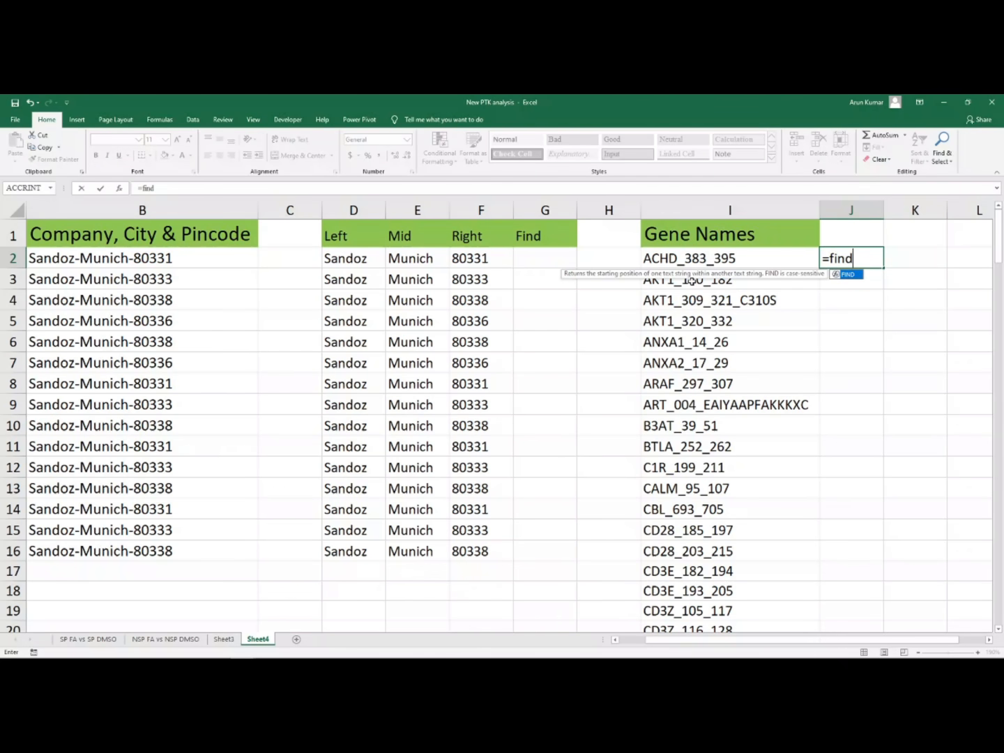
pyautogui.press('Tab')
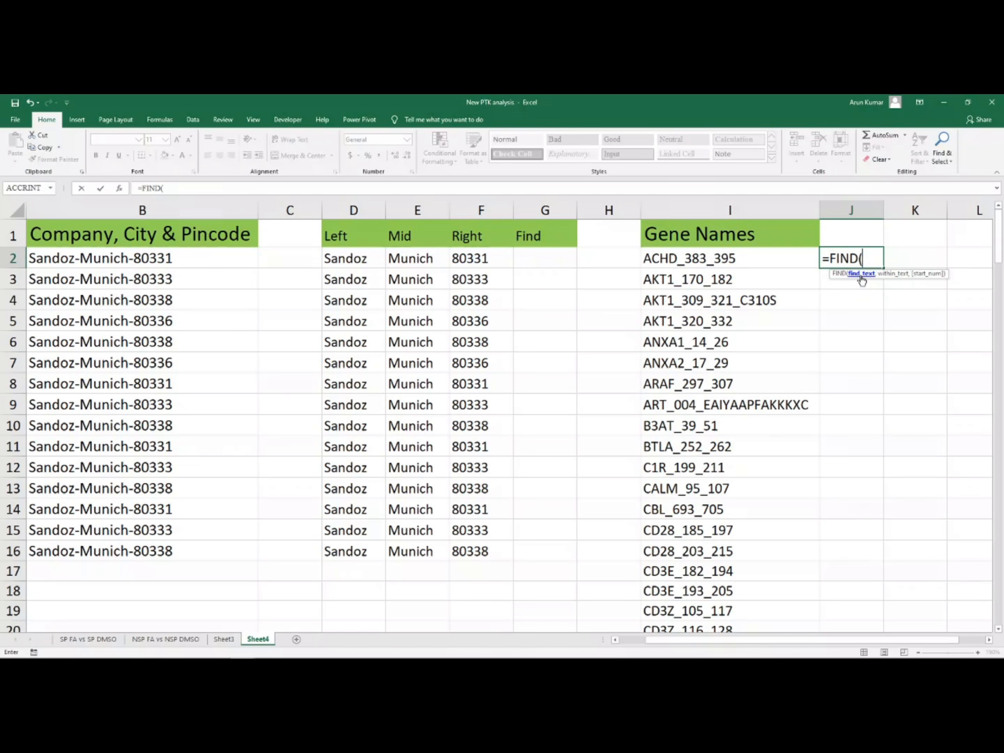
pyautogui.write('"_"')
pyautogui.write(',')
pyautogui.click(694, 260)
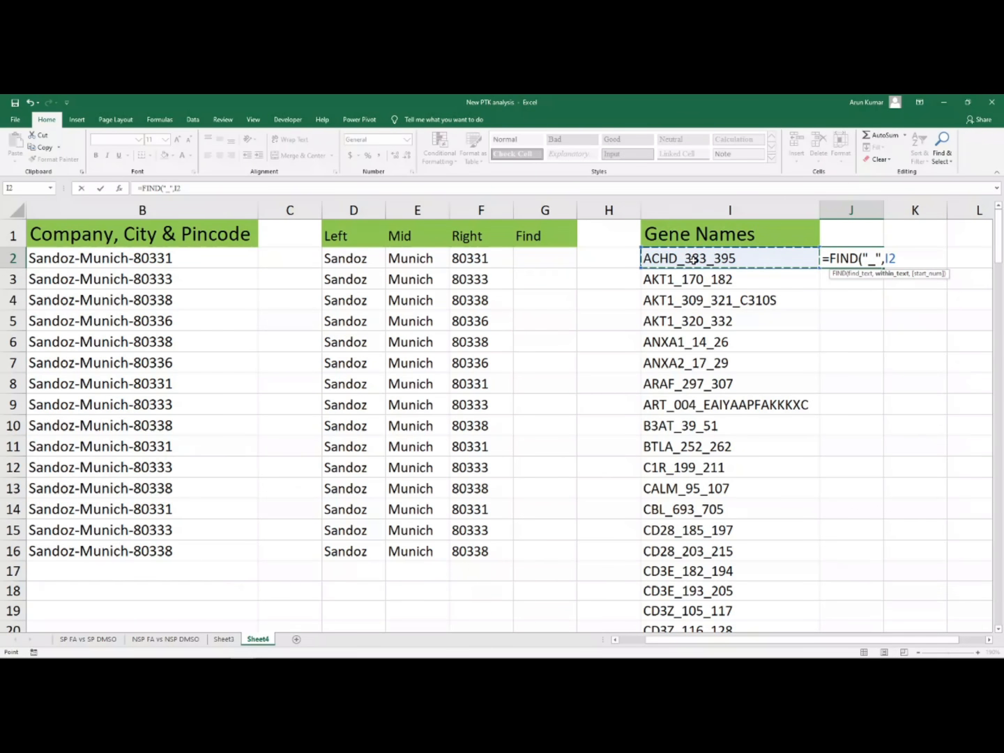
pyautogui.write(',')
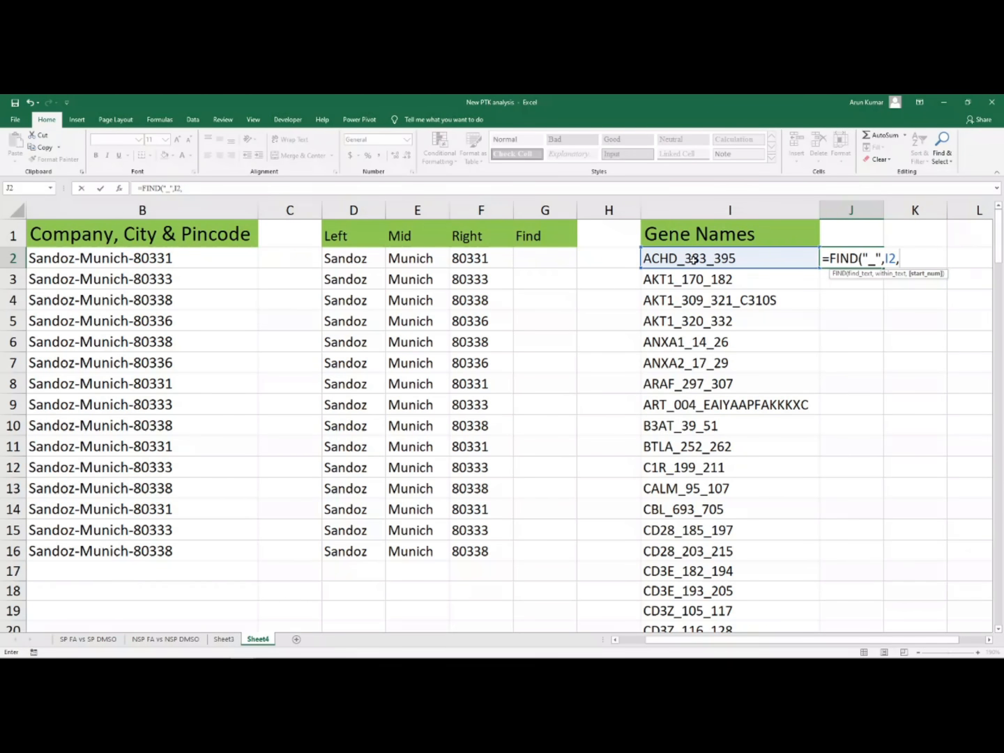
pyautogui.write('1)')
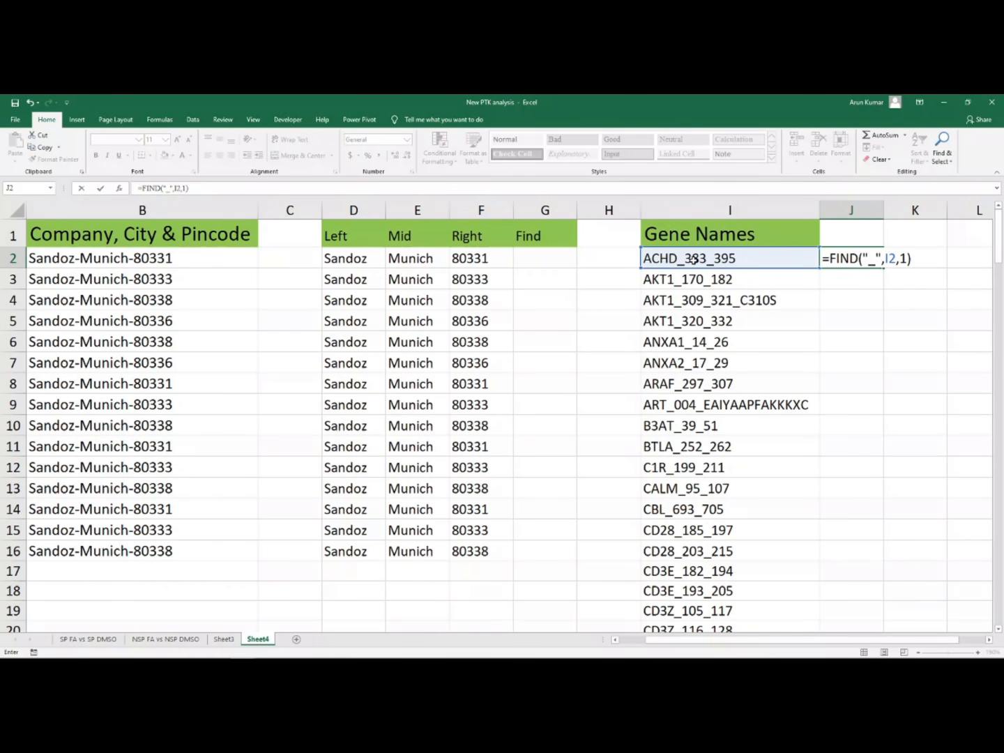
pyautogui.press('Return')
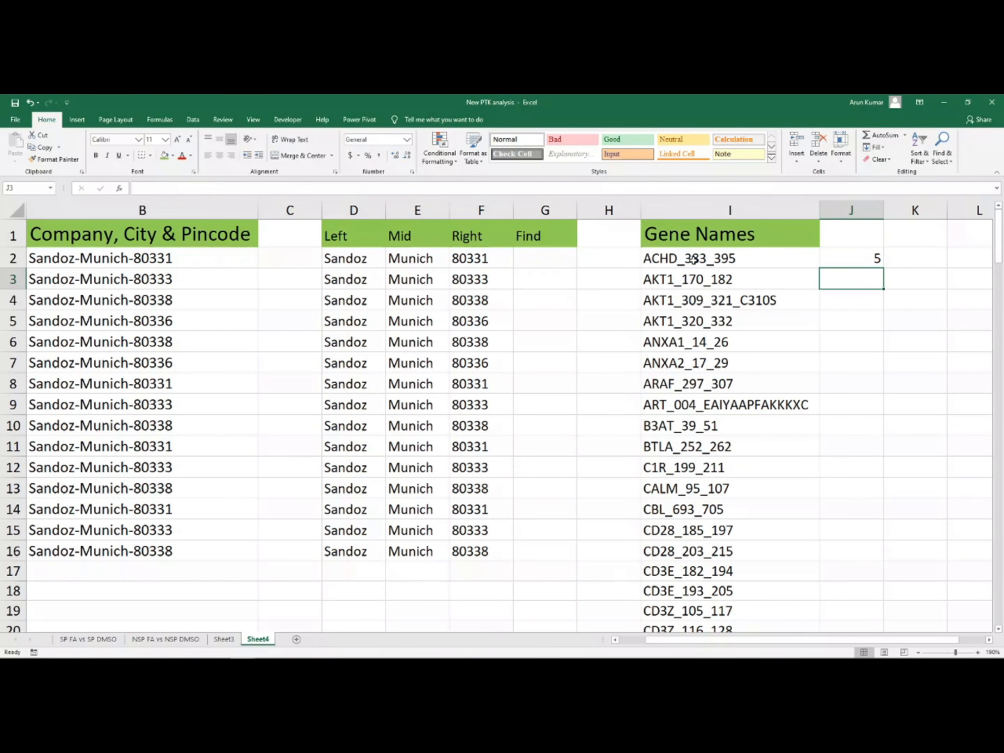
pyautogui.click(866, 259)
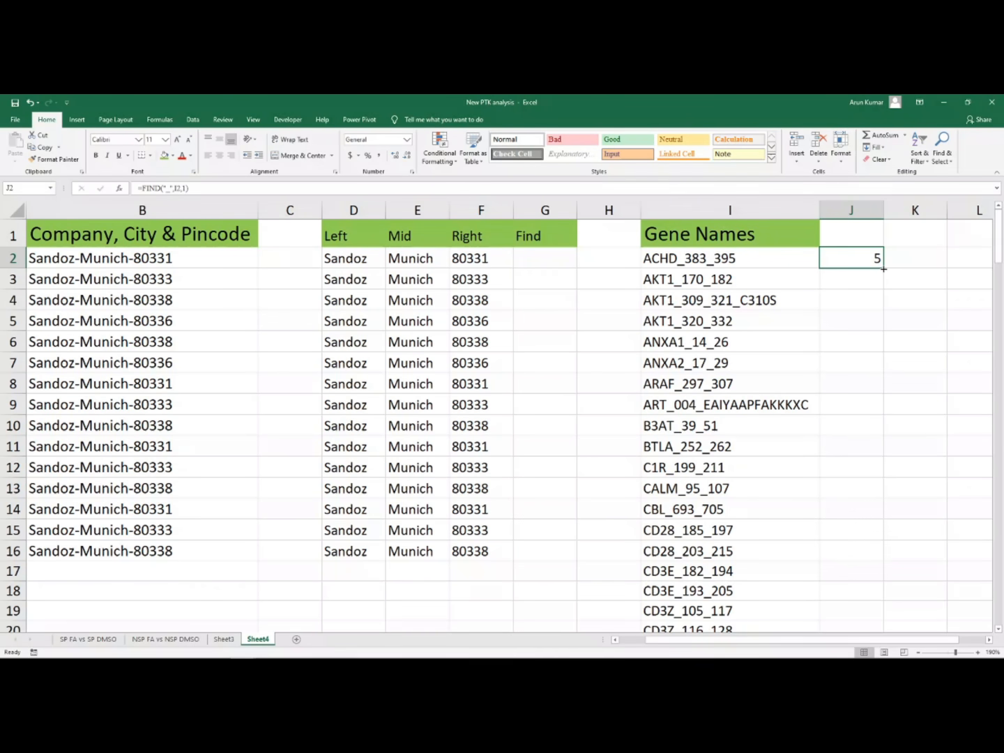
pyautogui.moveTo(883, 268); pyautogui.dragTo(890, 601)
pyautogui.scroll(14, 912, 511)
pyautogui.scroll(15, 928, 343)
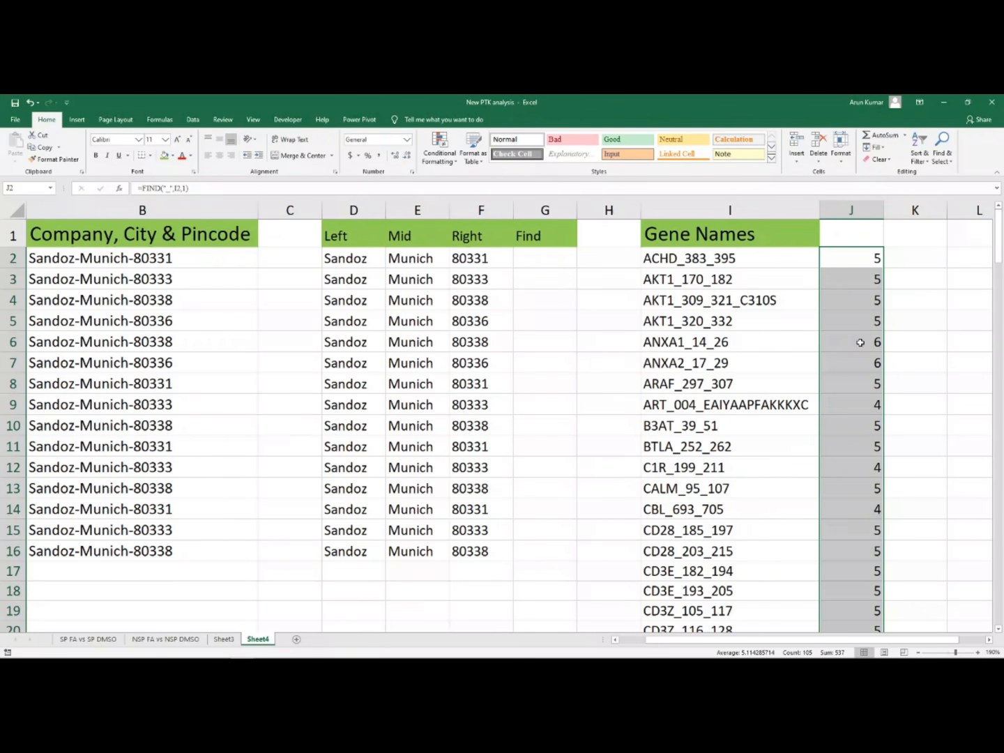
# Step: Compare the underscore positions in column J with the gene names, particularly rows 6, 7 and 9, and review the rest of the list
pyautogui.click(860, 342)
pyautogui.click(869, 368)
pyautogui.click(867, 405)
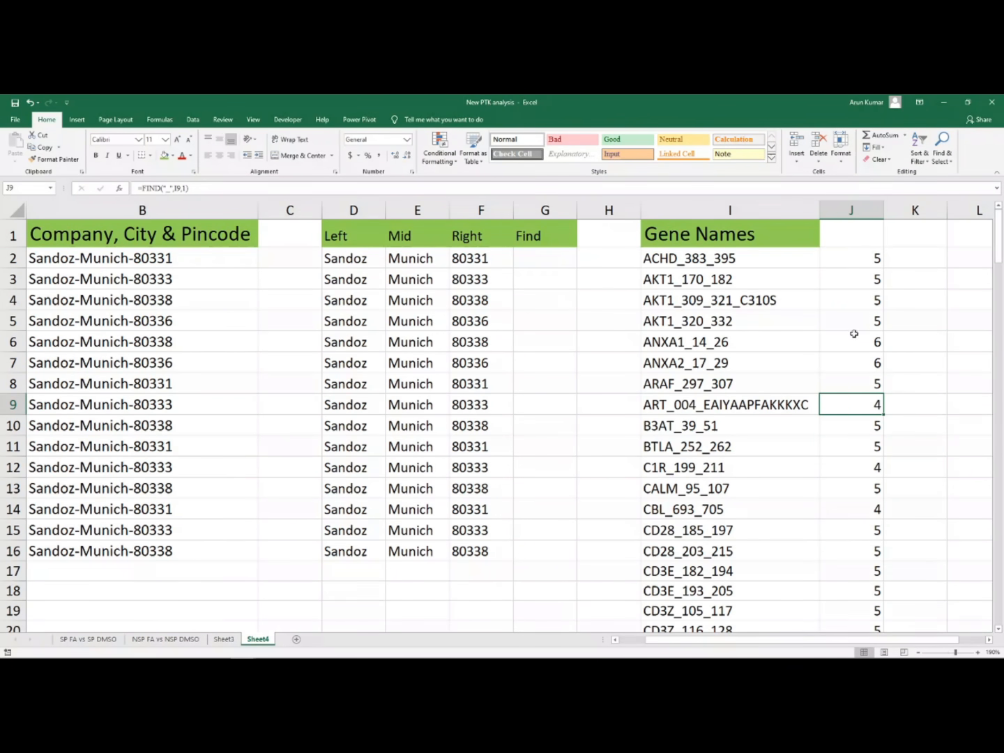
pyautogui.moveTo(863, 257); pyautogui.dragTo(863, 364)
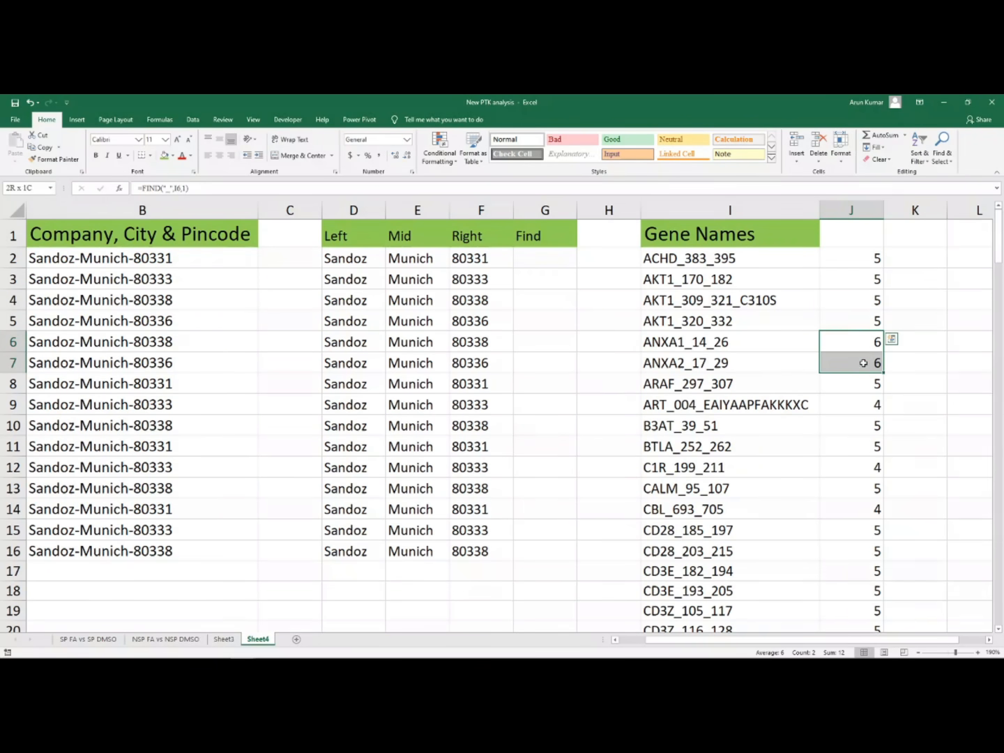
pyautogui.click(864, 407)
pyautogui.scroll(-8, 868, 430)
pyautogui.scroll(-10, 870, 435)
pyautogui.scroll(3, 871, 439)
pyautogui.scroll(15, 871, 440)
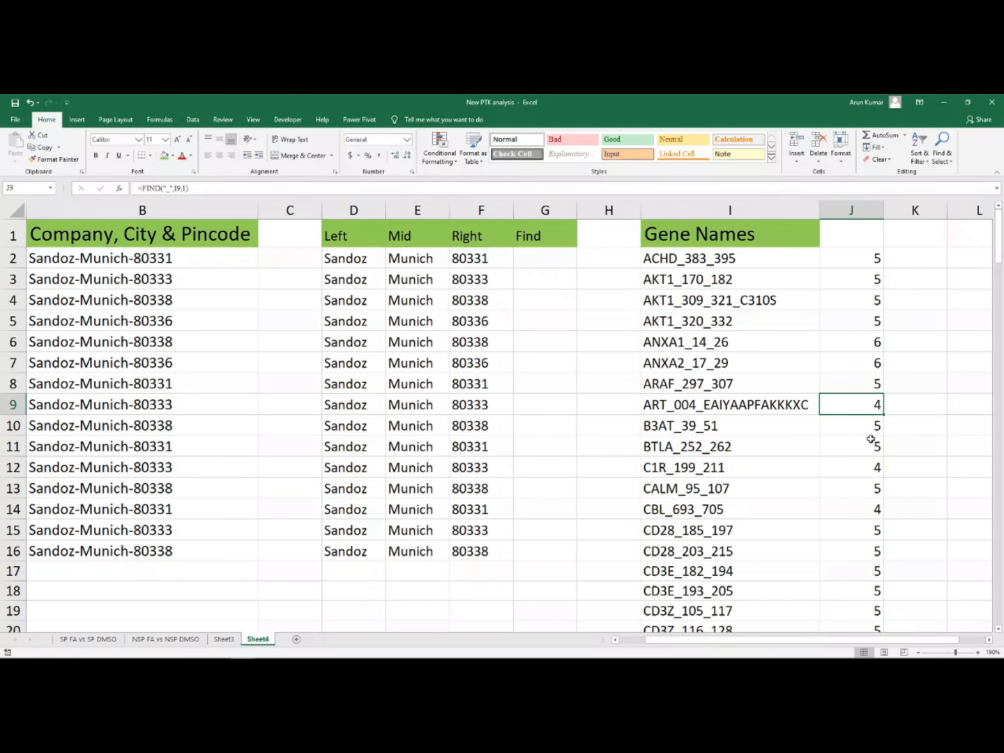
# Step: Start a LEFT formula in K2 that takes its text from the gene name in I2
pyautogui.click(902, 261)
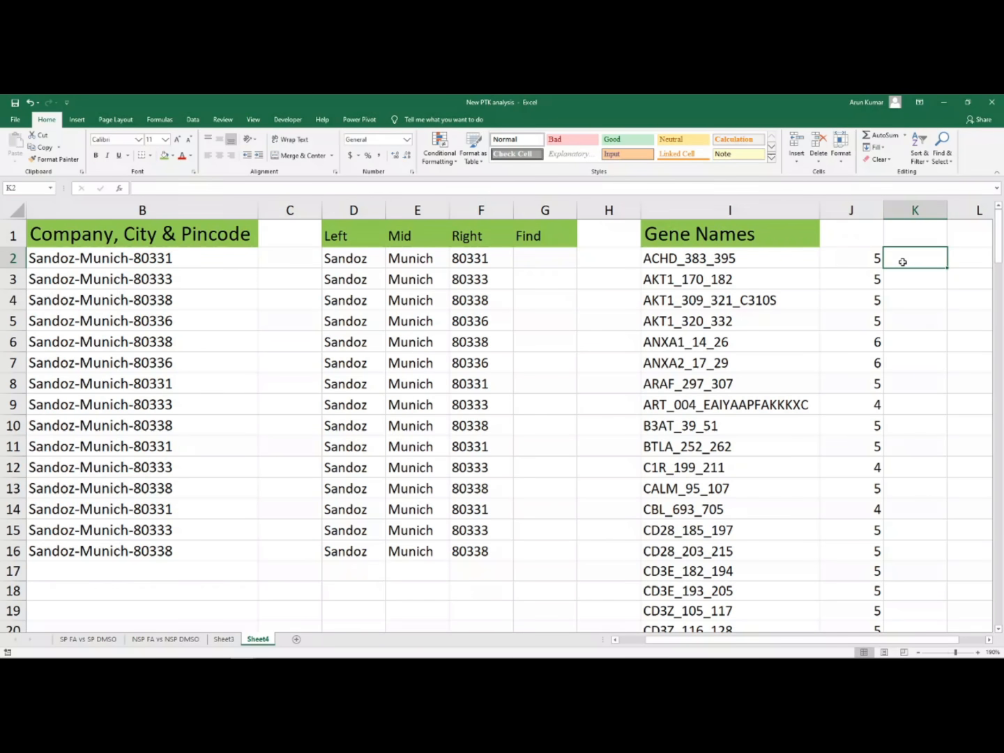
pyautogui.write('=fe')
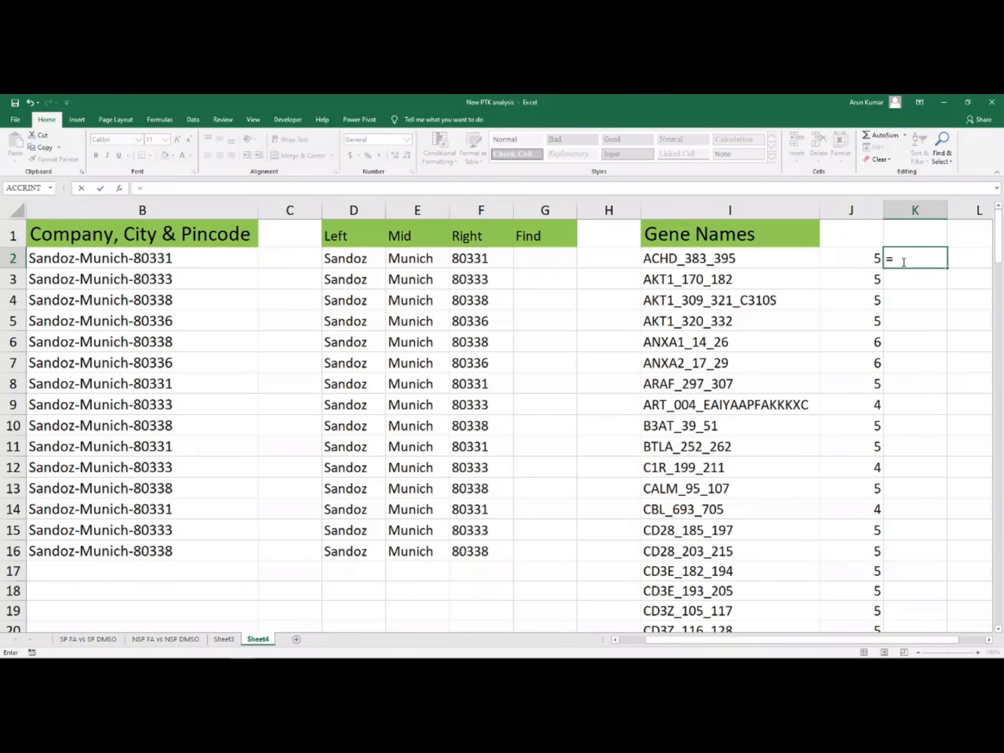
pyautogui.press('BackSpace')
pyautogui.press('BackSpace')
pyautogui.write('le')
pyautogui.press('Tab')
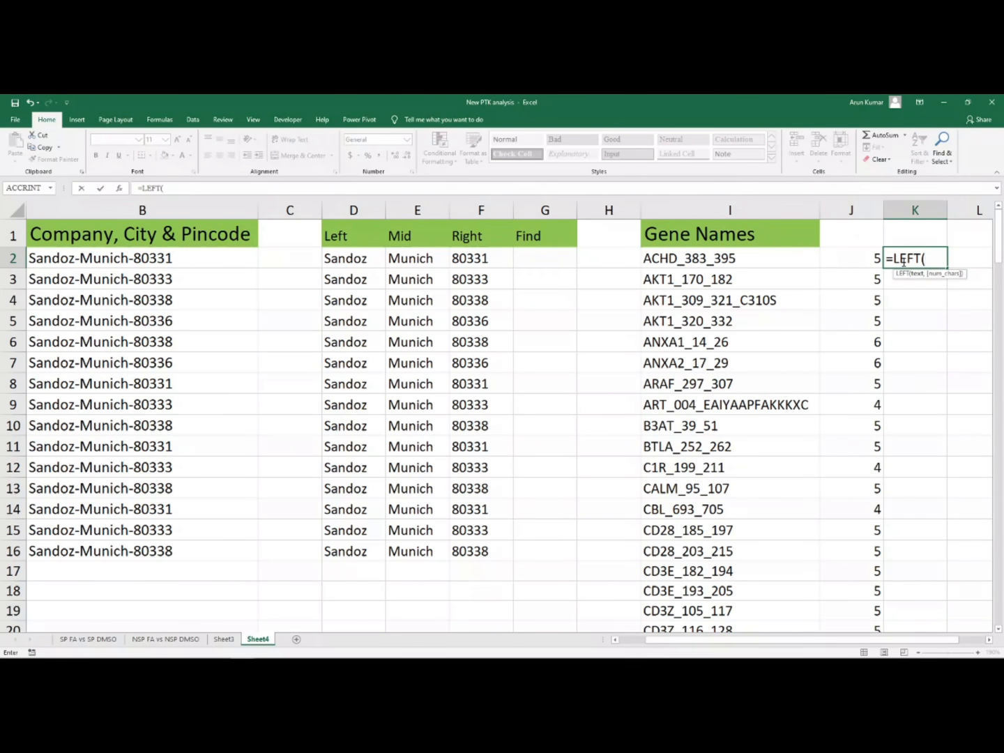
pyautogui.click(701, 259)
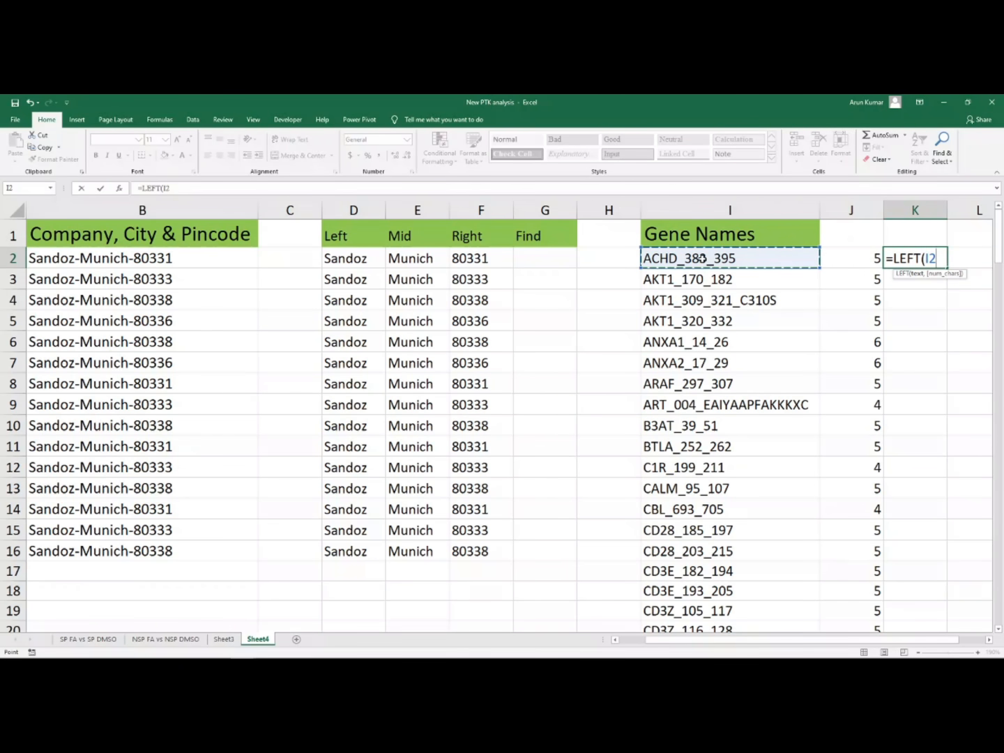
pyautogui.write(',')
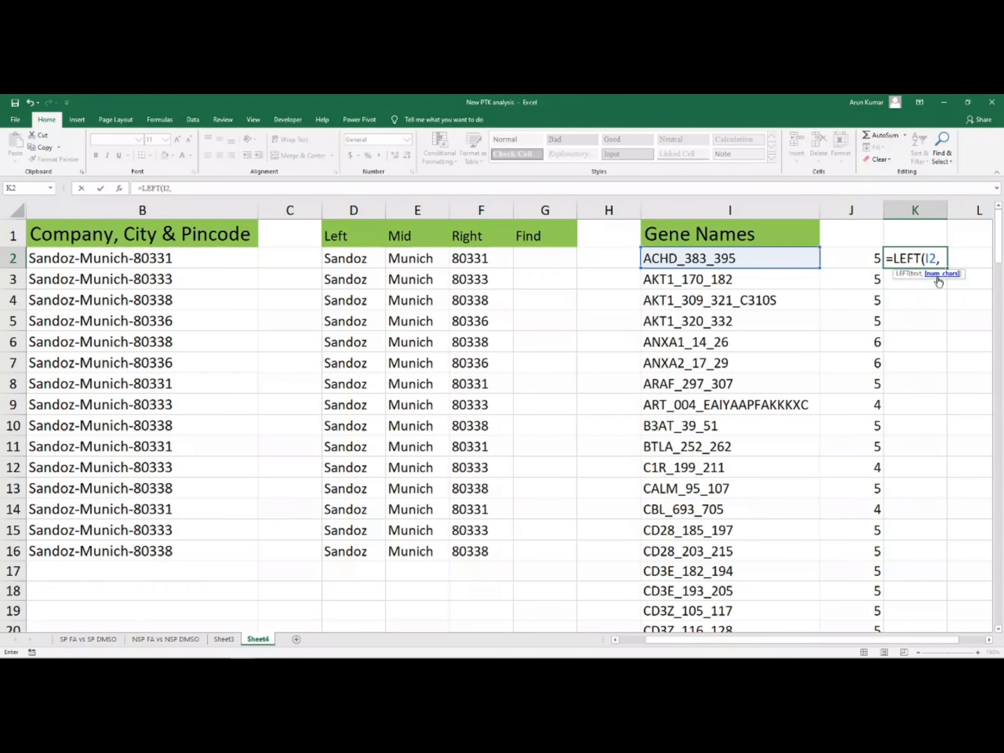
# Step: Complete K2 as =LEFT(I2,FIND("_",I2,1)) and fill the formula down column K alongside the gene list
pyautogui.write('fin')
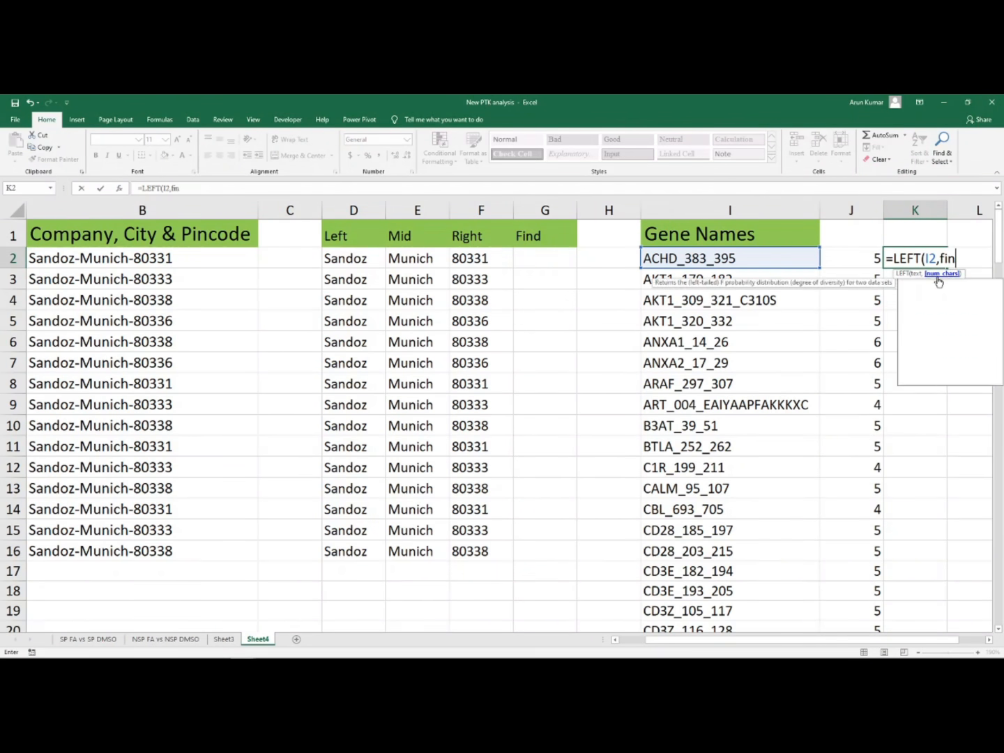
pyautogui.press('Tab')
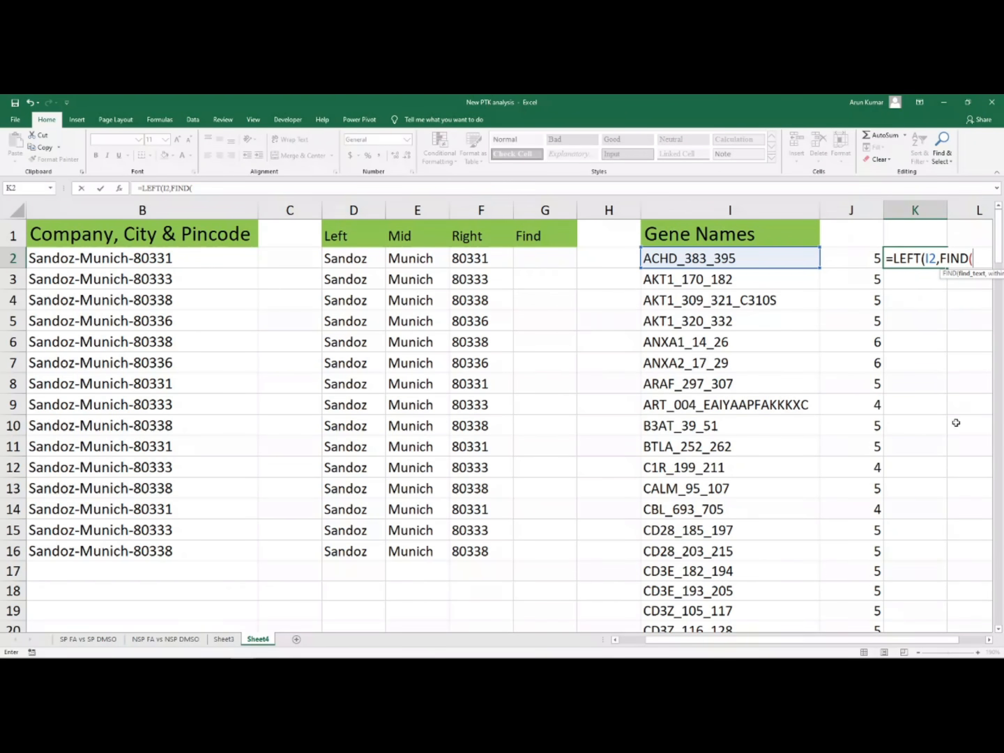
pyautogui.click(987, 643)
pyautogui.click(987, 643)
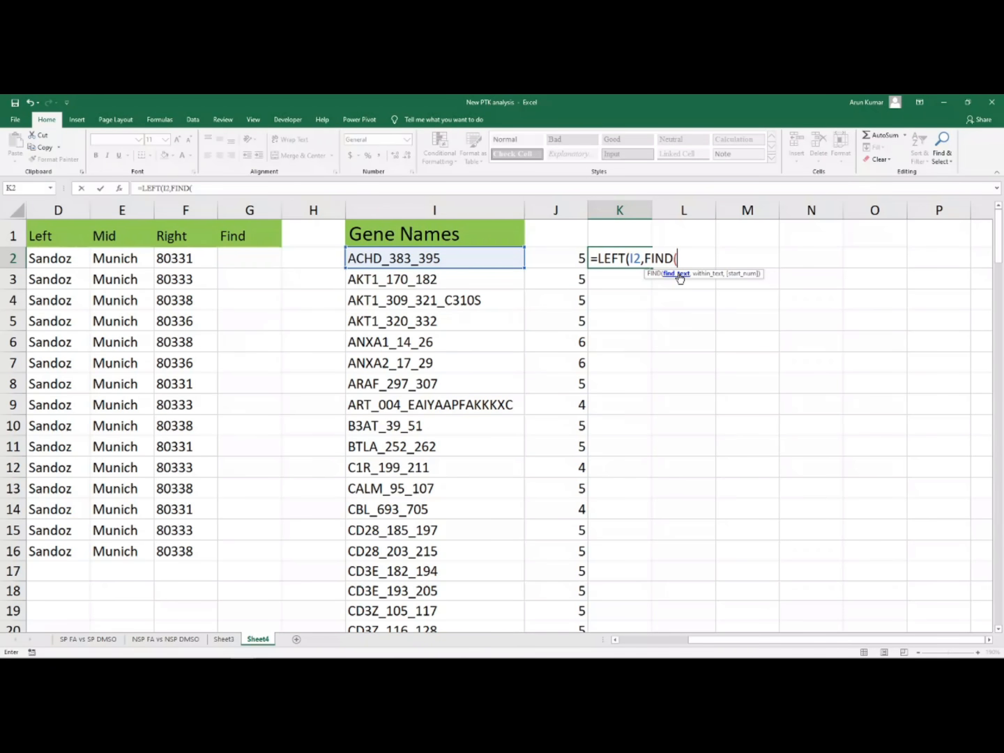
pyautogui.write('"_",')
pyautogui.click(423, 257)
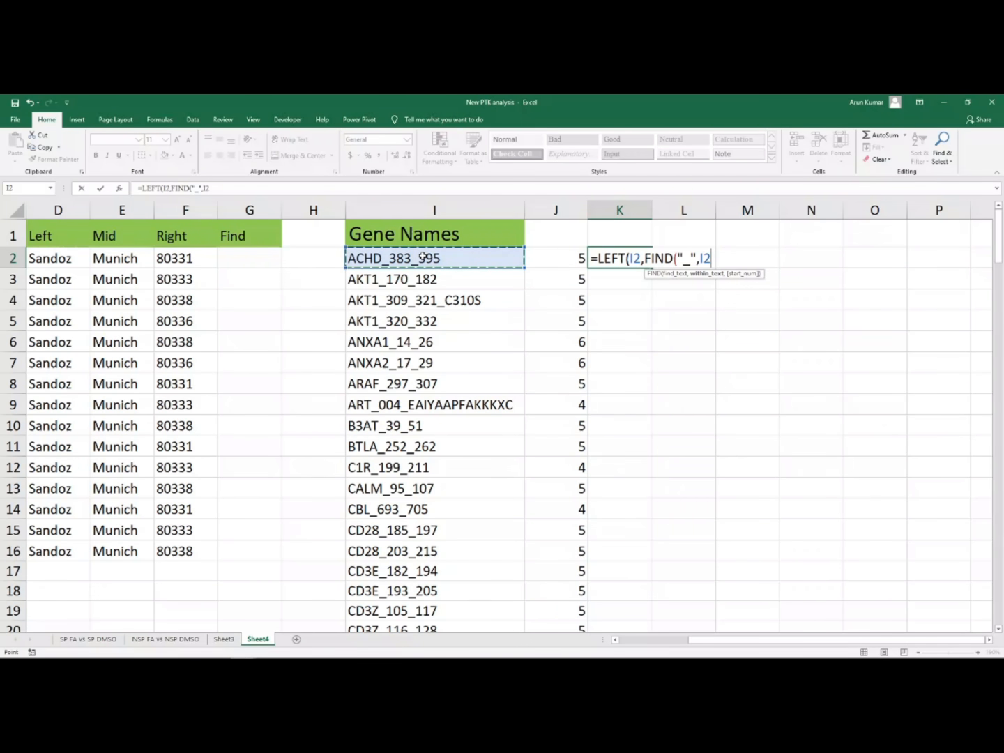
pyautogui.write(',1')
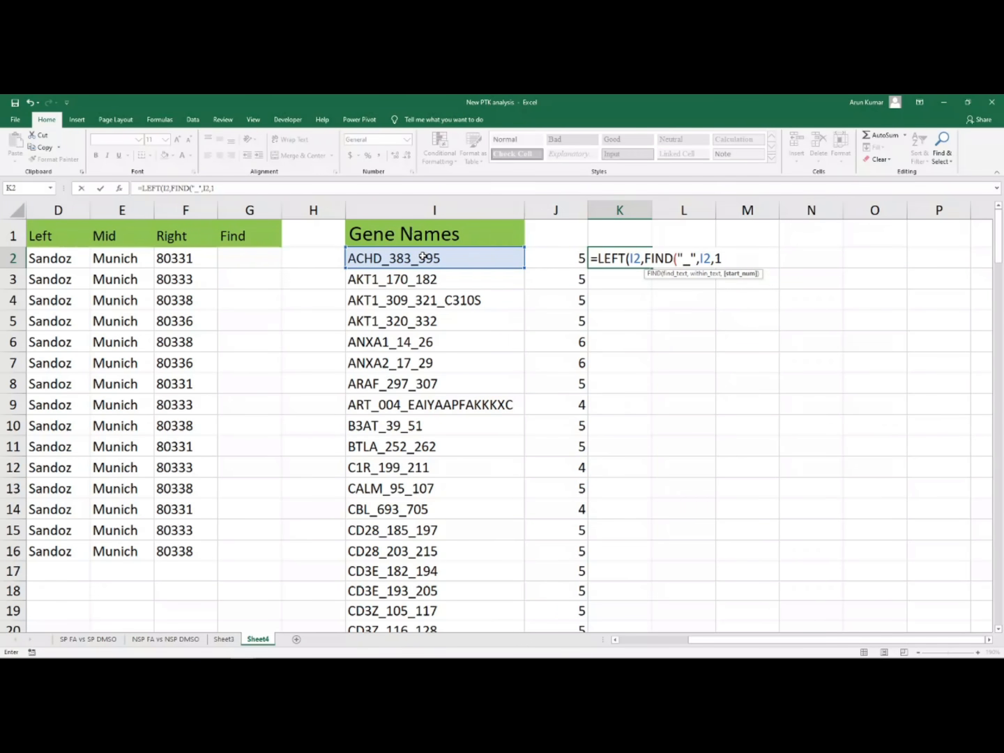
pyautogui.write(')')
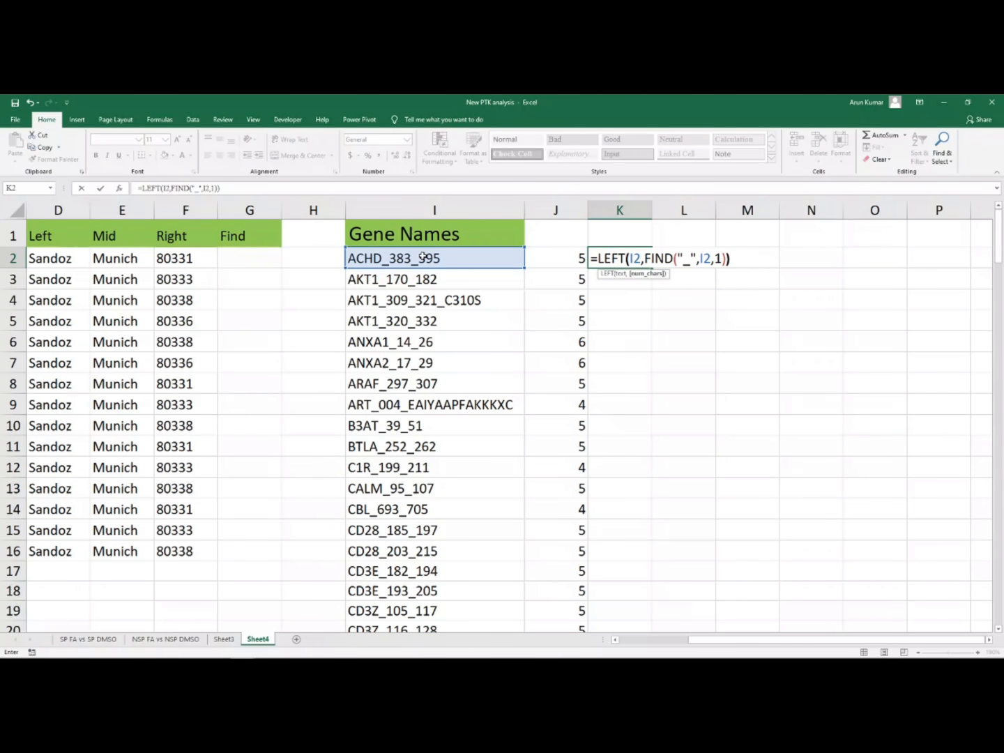
pyautogui.press('Return')
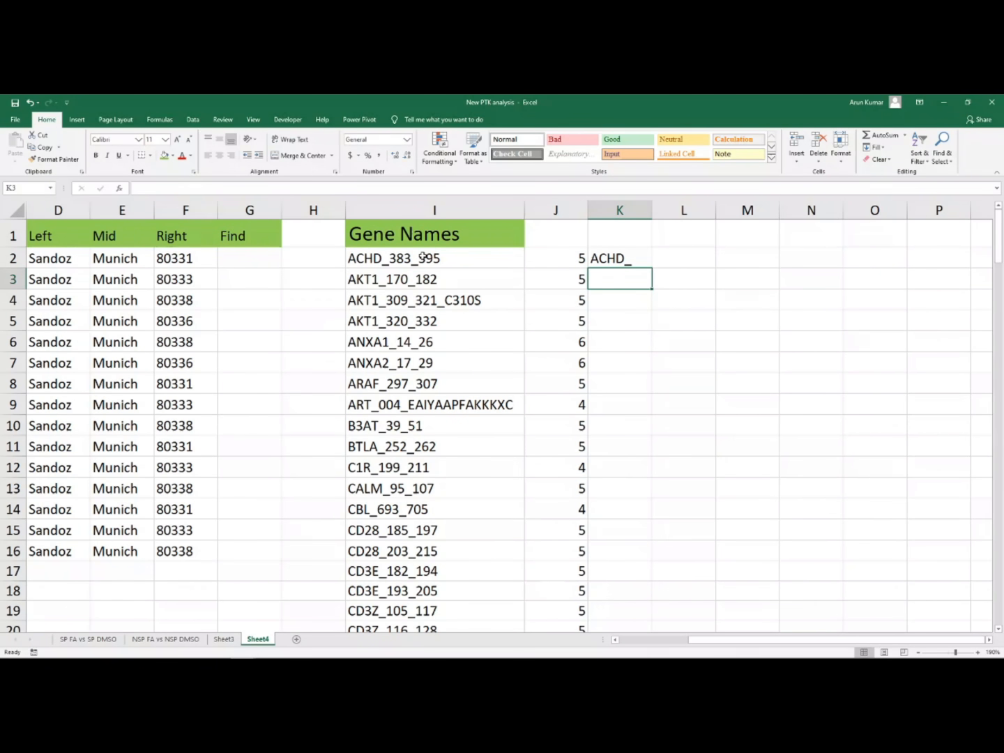
pyautogui.click(626, 257)
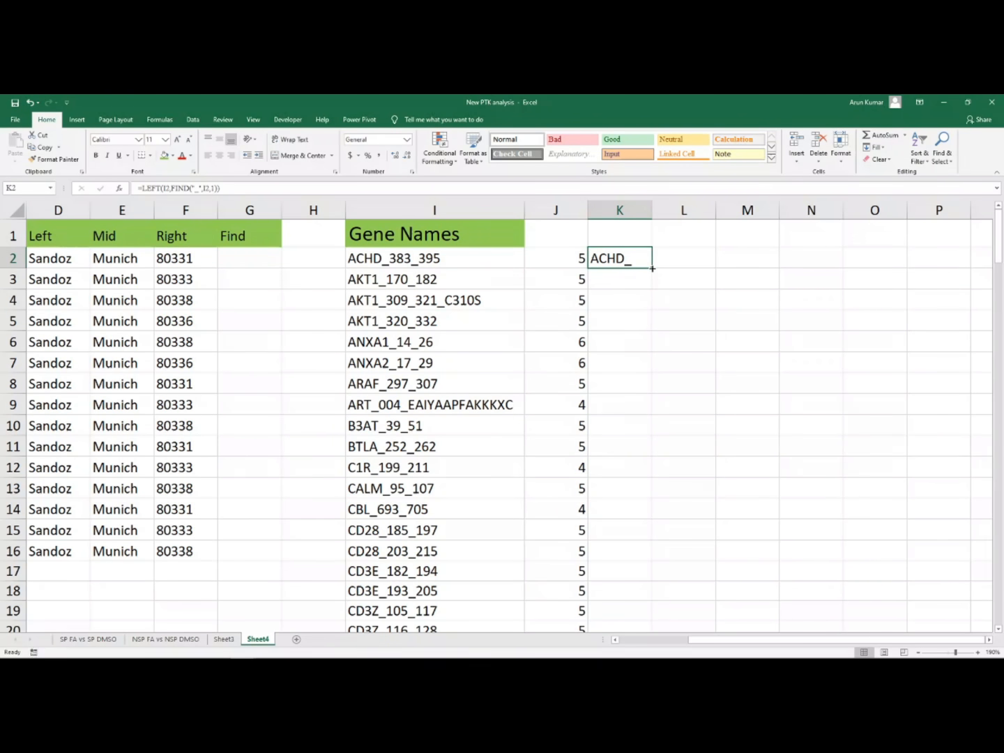
pyautogui.doubleClick(652, 268)
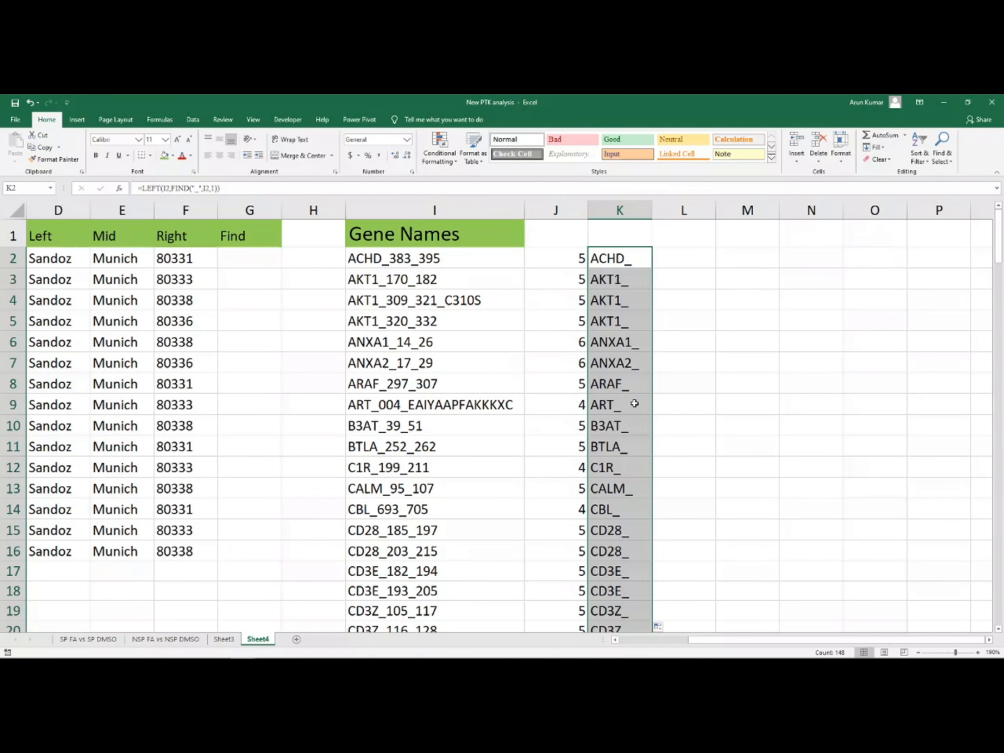
# Step: Exclude the underscore by changing K2 to =LEFT(I2,FIND("_",I2,1)-1), refill column K and review the list
pyautogui.click(628, 259)
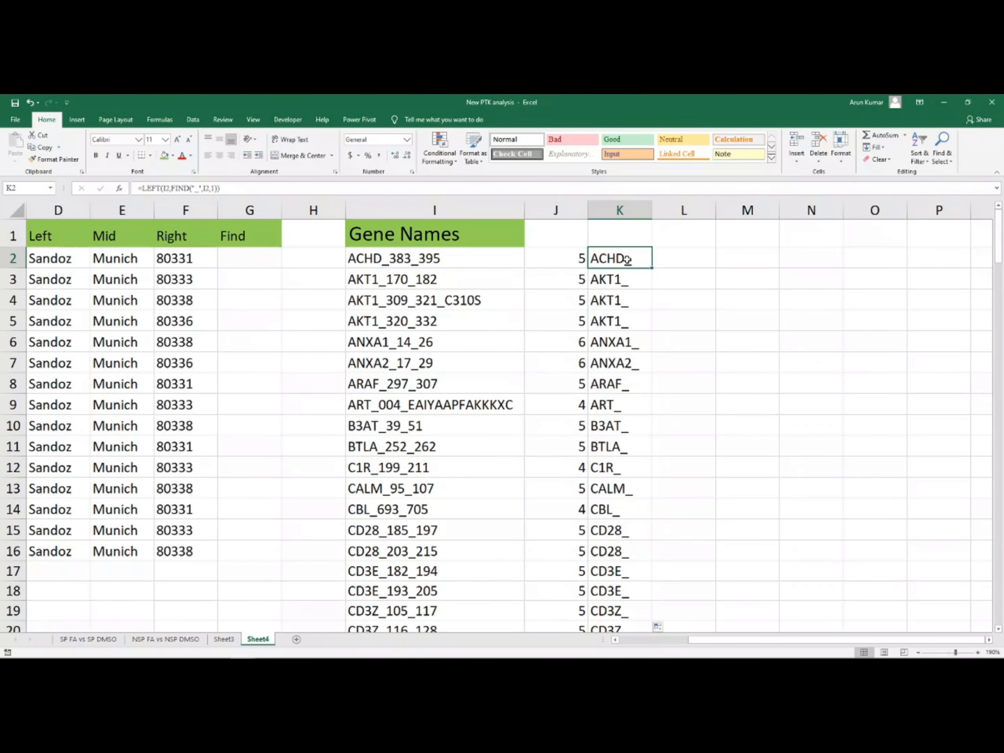
pyautogui.press('F2')
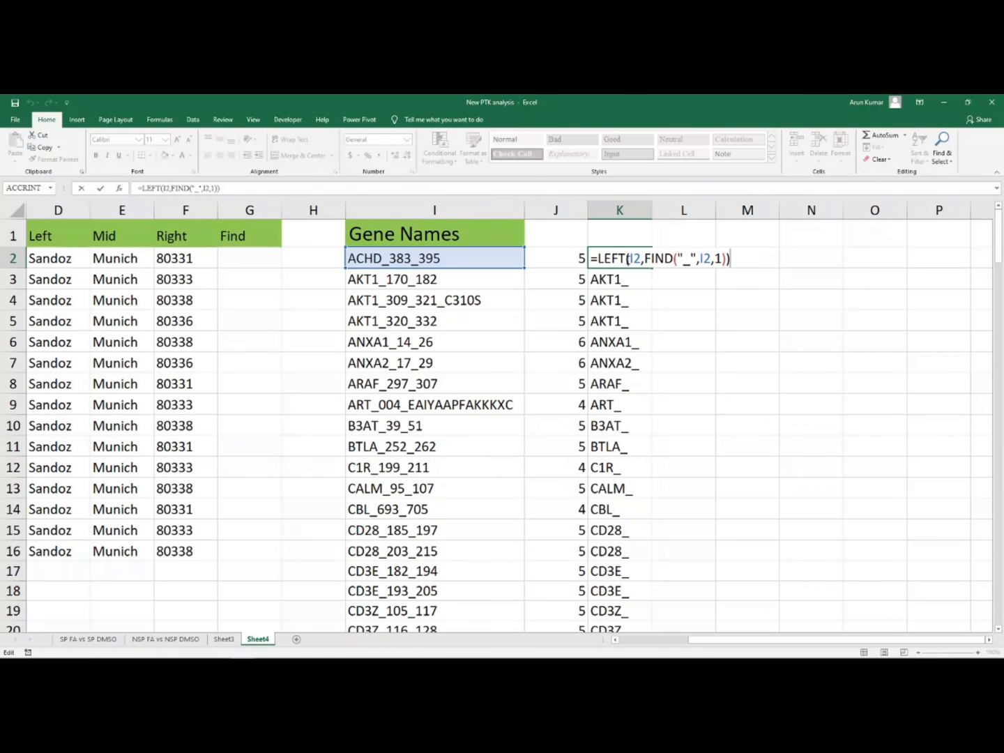
pyautogui.click(725, 259)
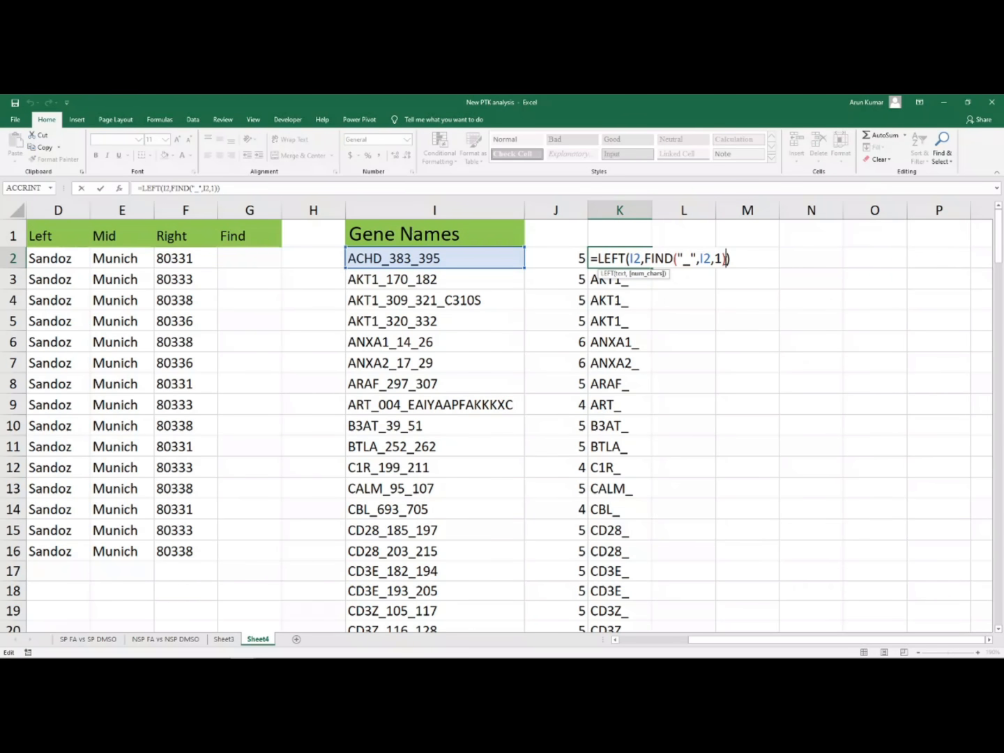
pyautogui.write('-1')
pyautogui.press('Return')
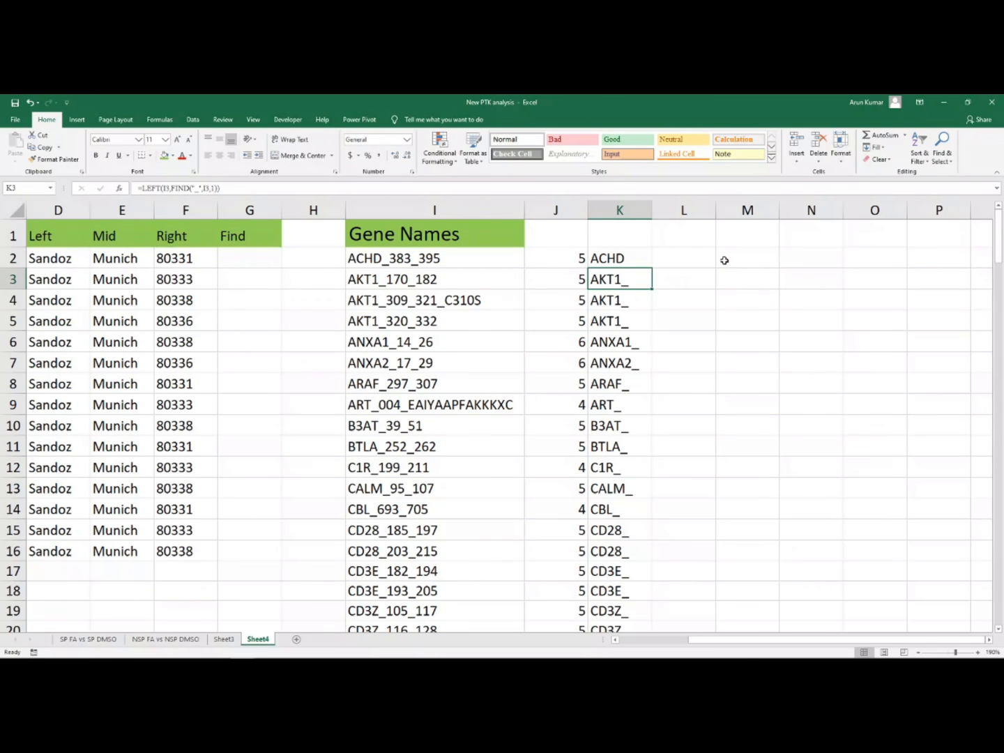
pyautogui.click(645, 257)
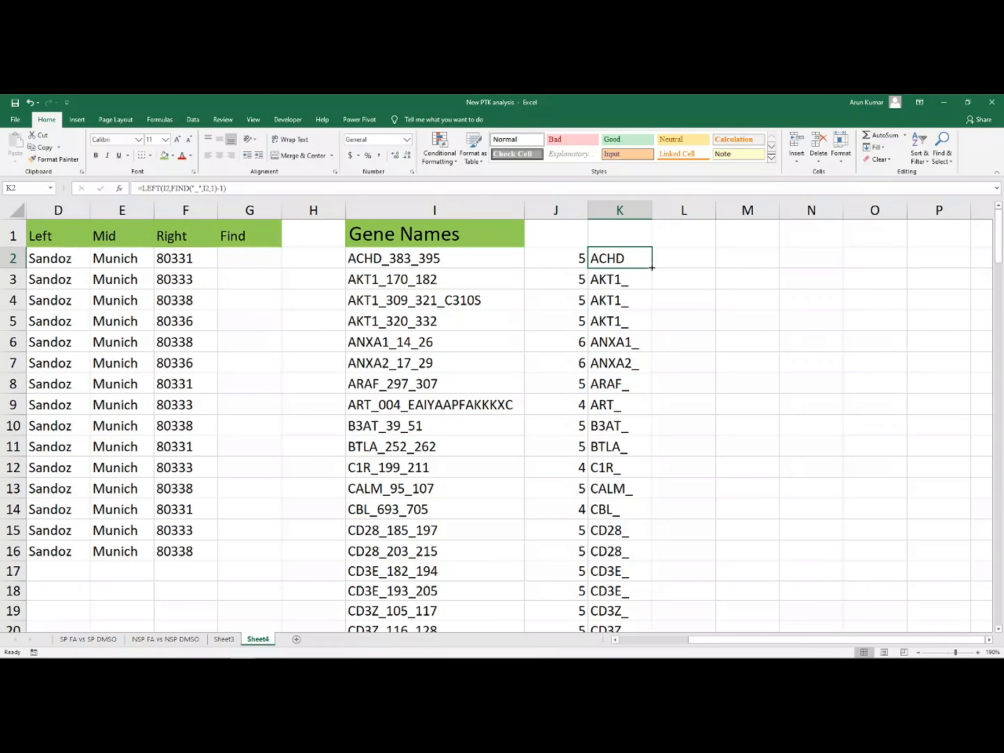
pyautogui.doubleClick(651, 269)
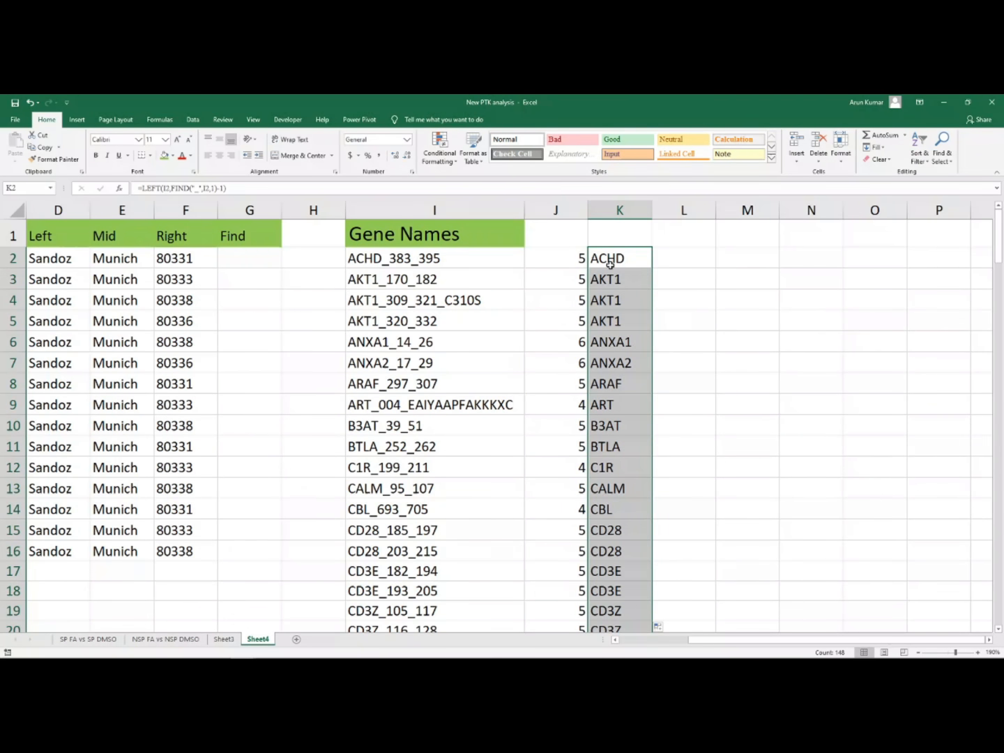
pyautogui.scroll(-5, 614, 279)
pyautogui.scroll(-6, 620, 306)
pyautogui.scroll(11, 620, 310)
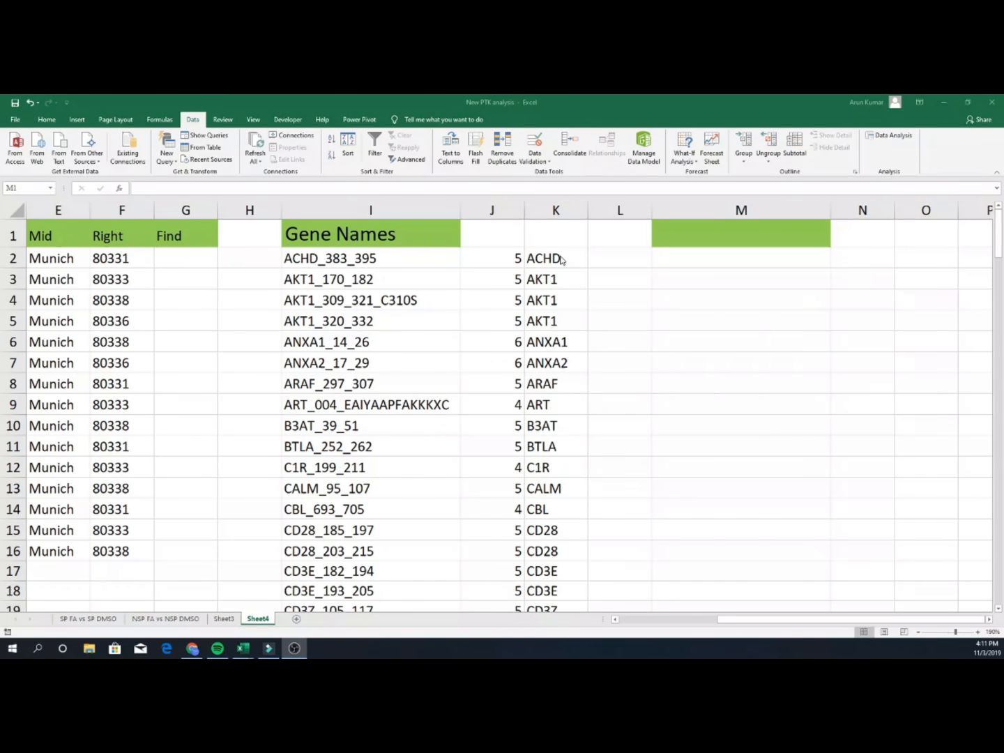
# Step: Copy the entire Gene Names column I into column M
pyautogui.click(359, 210)
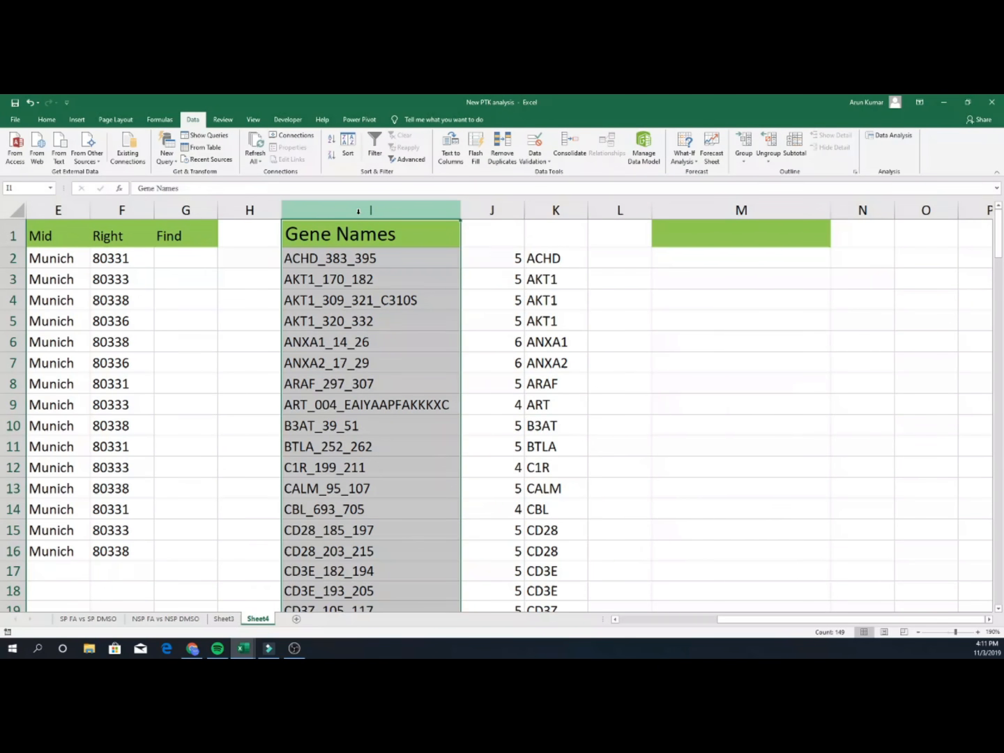
pyautogui.hotkey('ctrl', 'c')
pyautogui.click(748, 206)
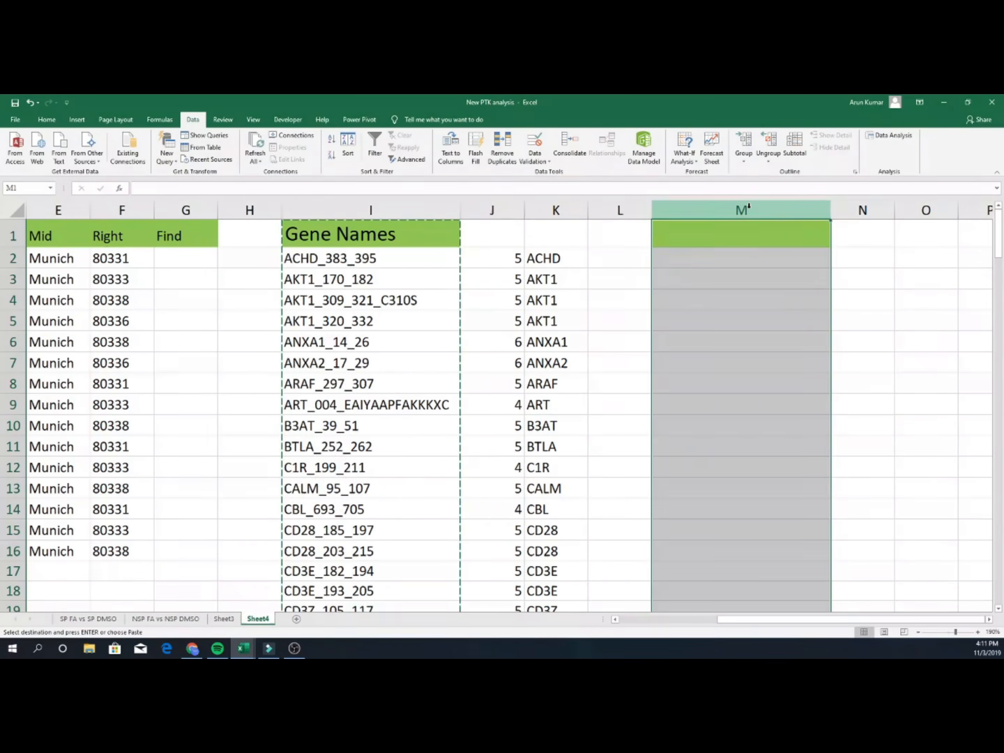
pyautogui.hotkey('ctrl', 'v')
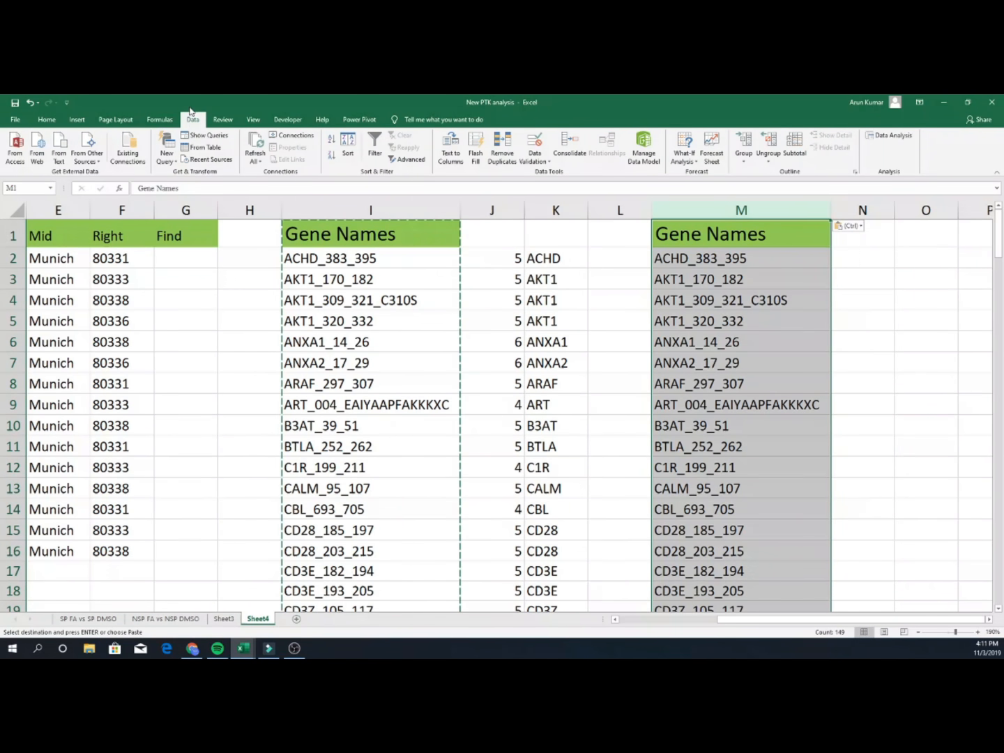
pyautogui.press('ctrl')
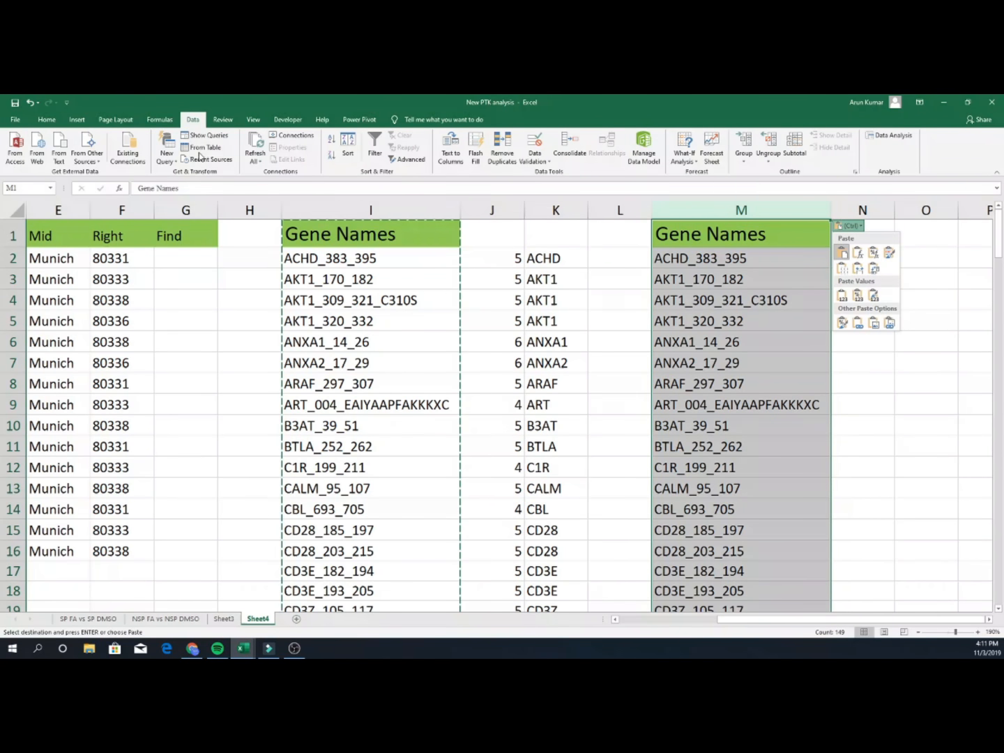
# Step: Set up a delimited Text to Columns split of column M with Tab and the custom delimiter "_"
pyautogui.click(451, 148)
pyautogui.click(450, 148)
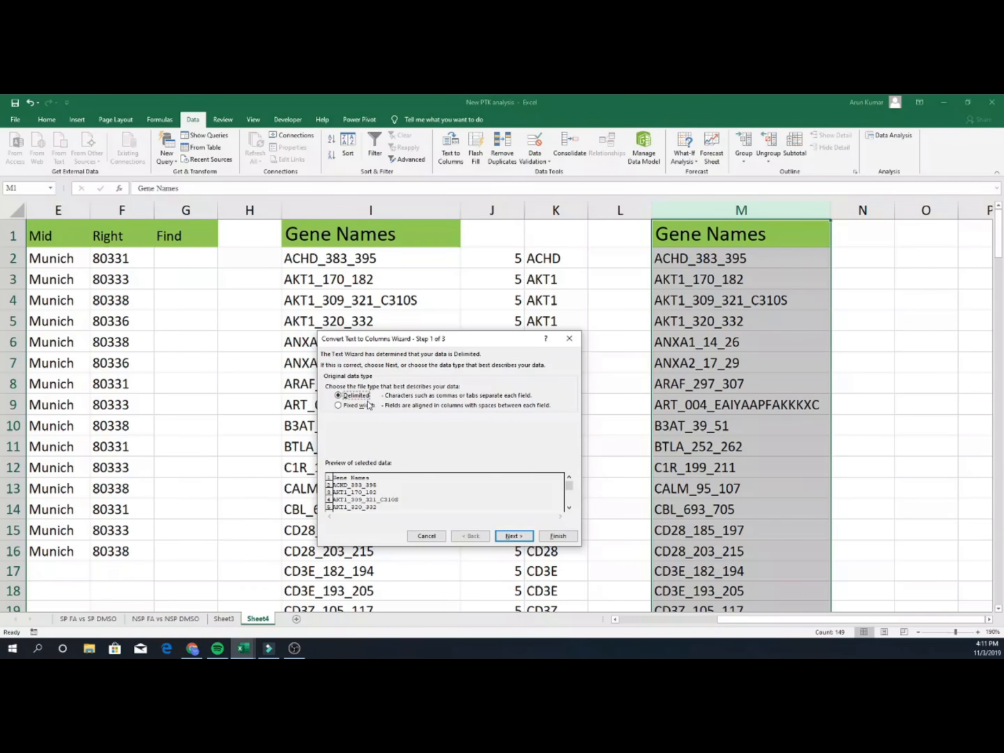
pyautogui.click(514, 536)
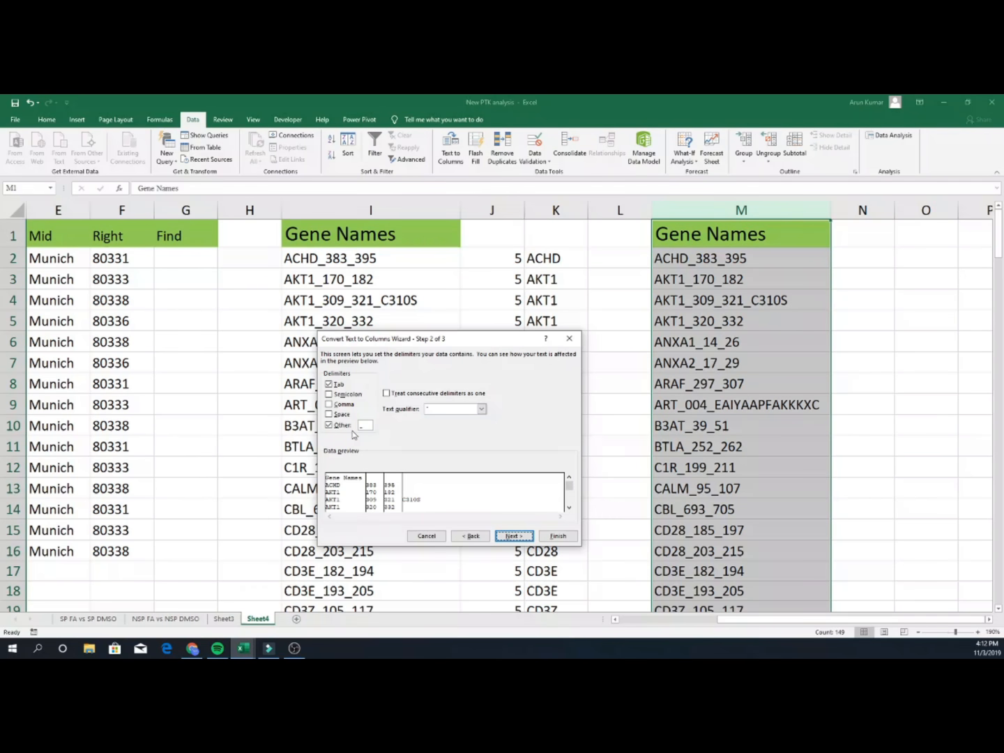
pyautogui.click(329, 427)
pyautogui.click(329, 427)
pyautogui.press('BackSpace')
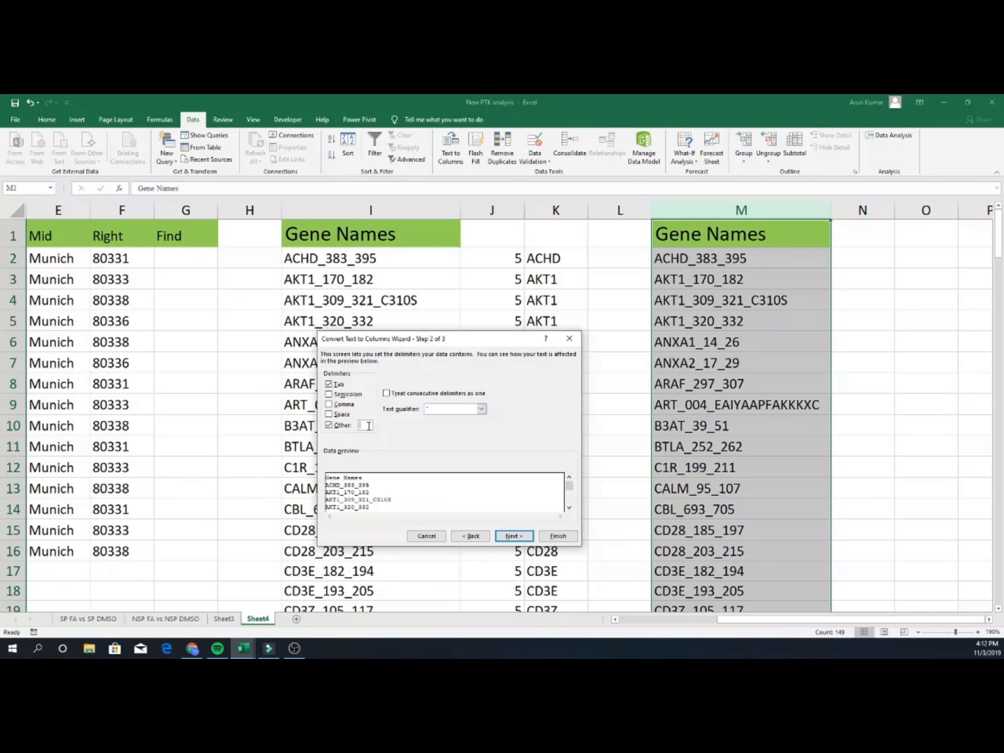
pyautogui.write('_')
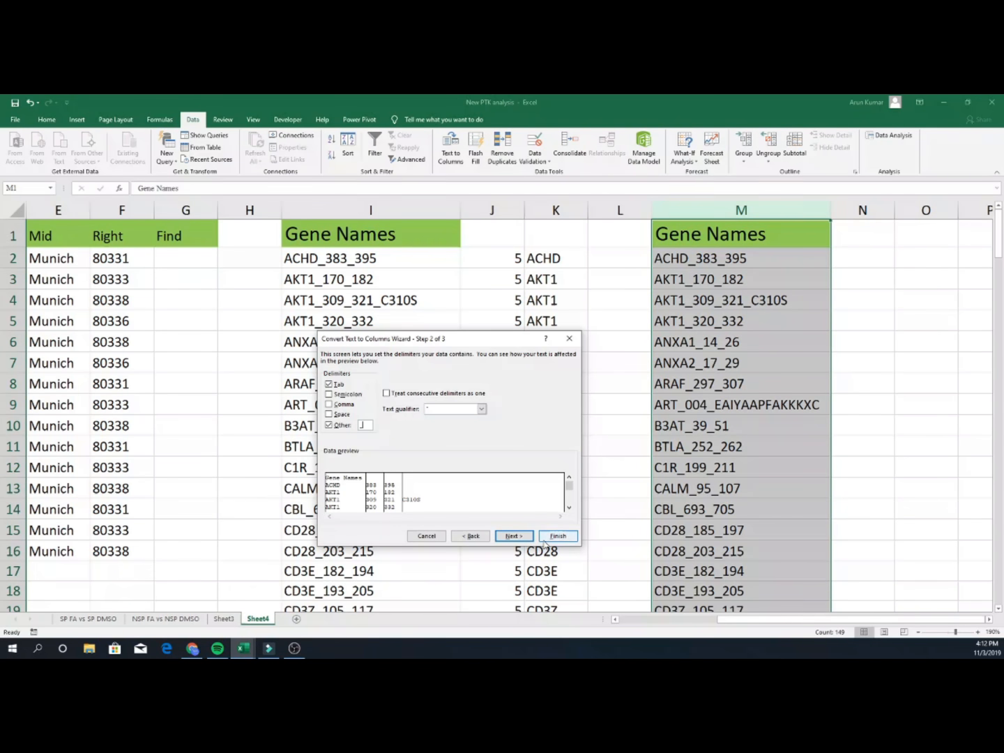
# Step: Set the split's destination to $N$1, finish the conversion and select the output in columns N to P
pyautogui.click(520, 540)
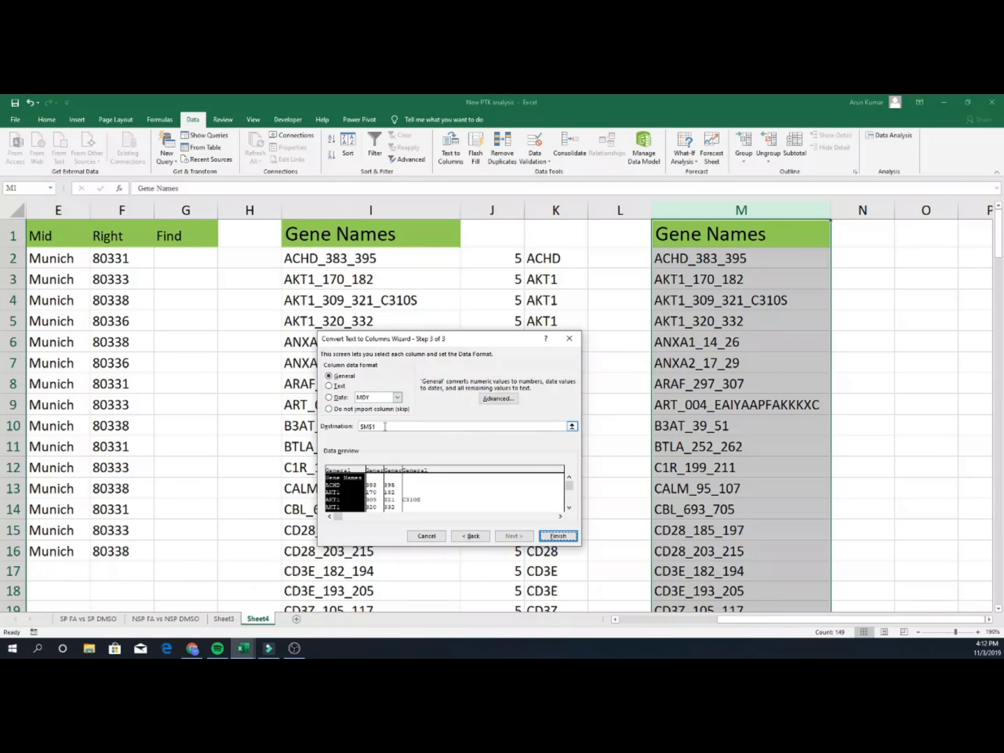
pyautogui.click(571, 427)
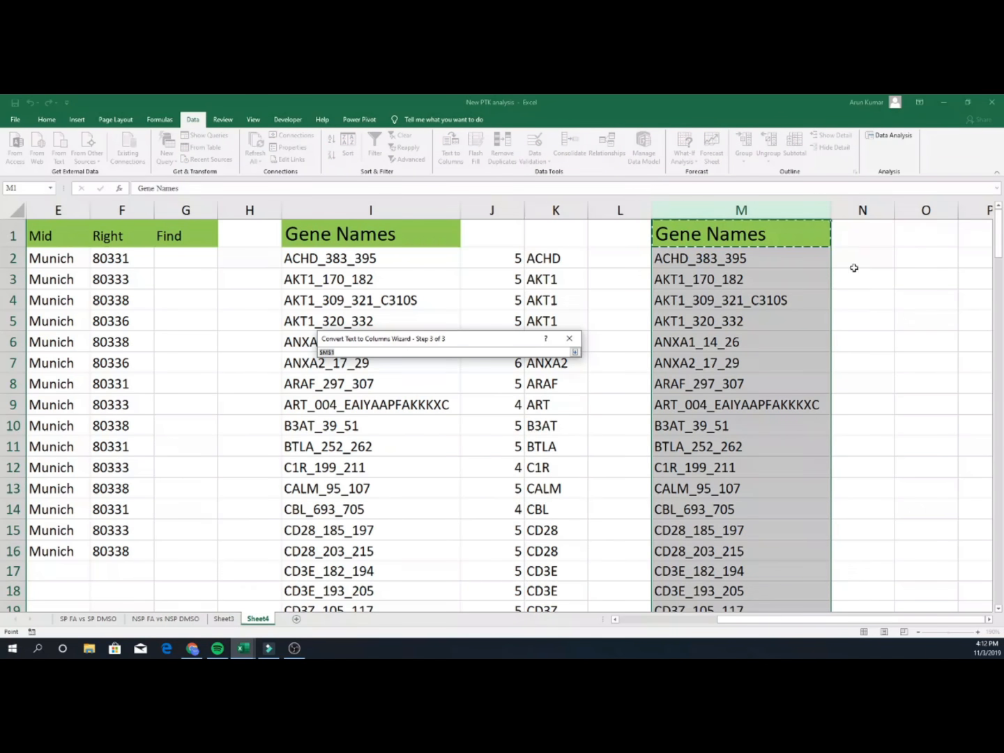
pyautogui.click(881, 237)
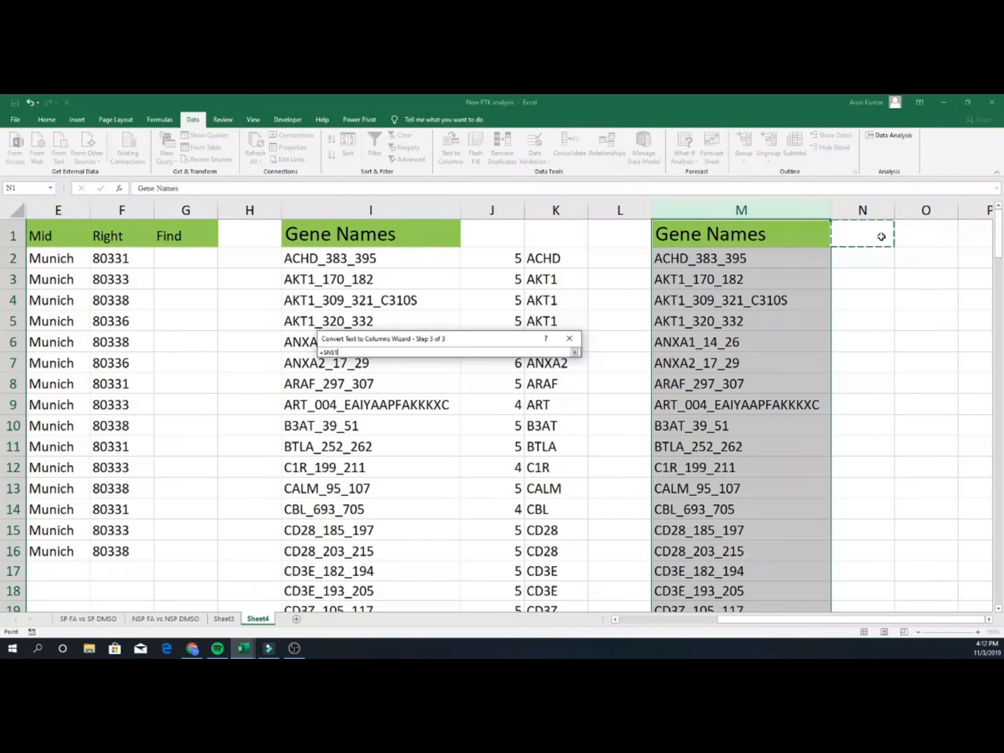
pyautogui.click(576, 353)
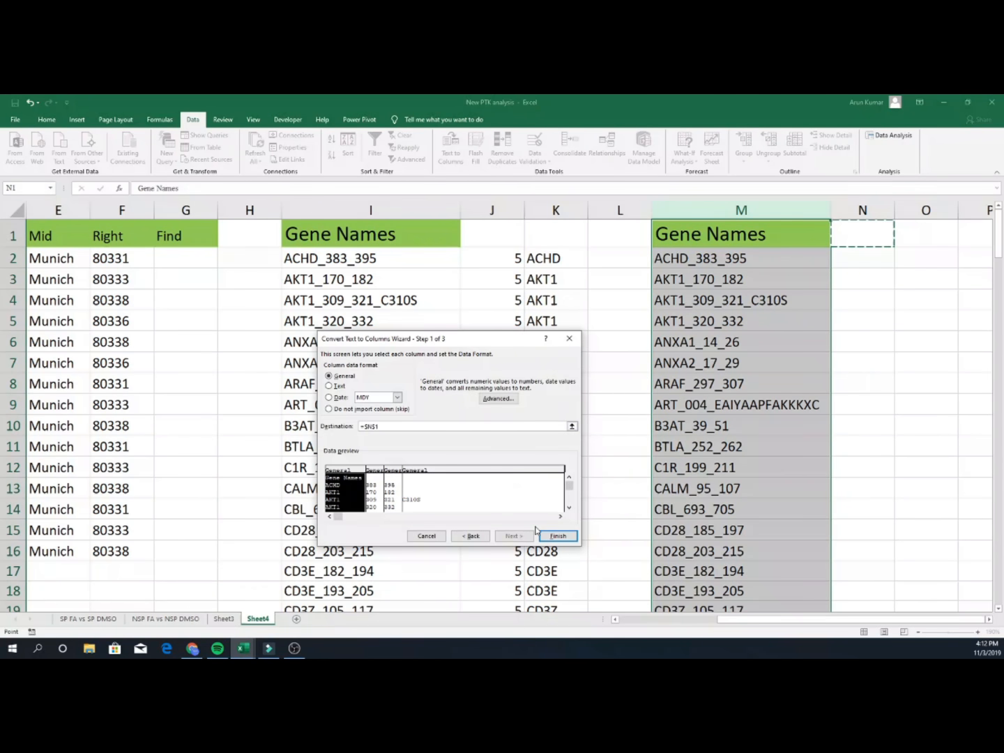
pyautogui.click(557, 537)
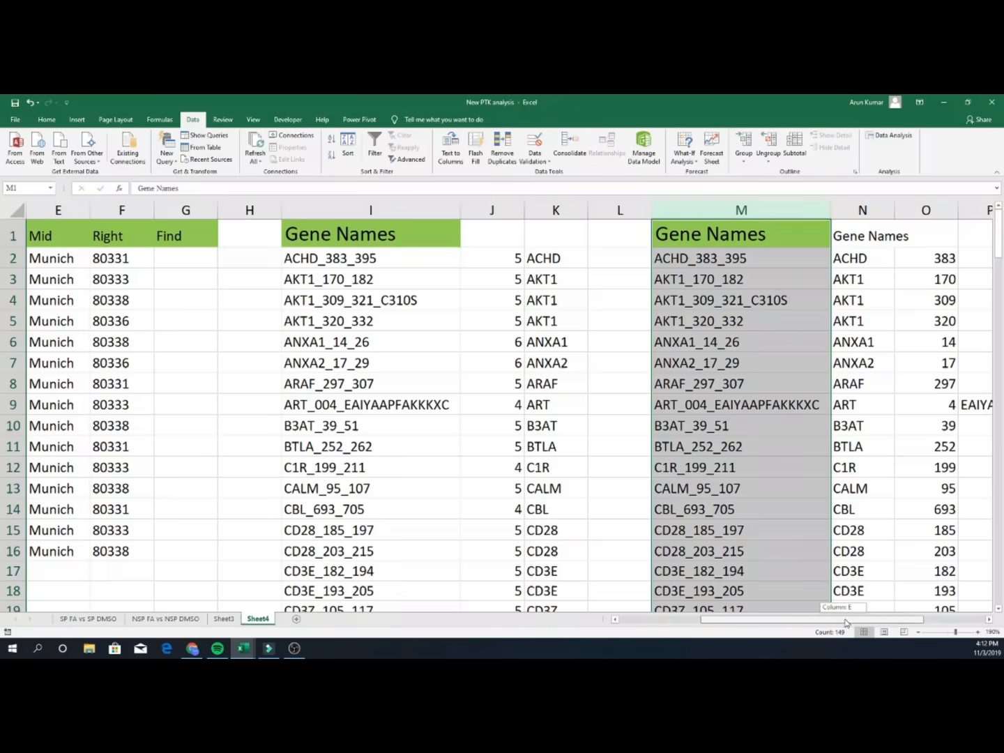
pyautogui.hscroll(3, 598, 275)
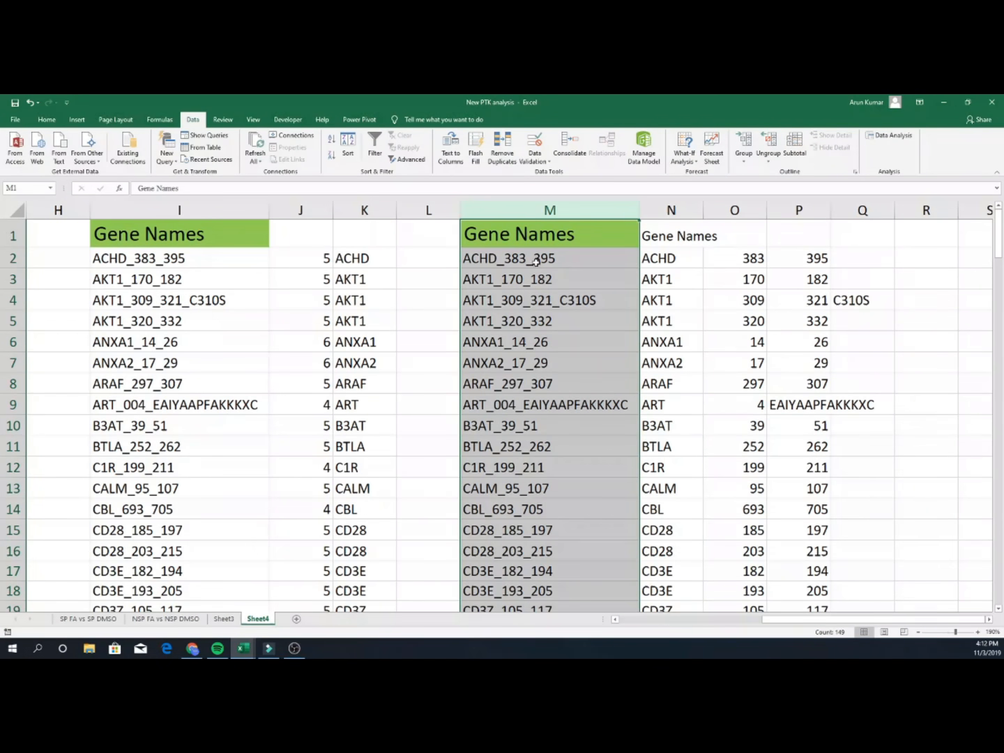
pyautogui.moveTo(665, 232); pyautogui.dragTo(822, 608)
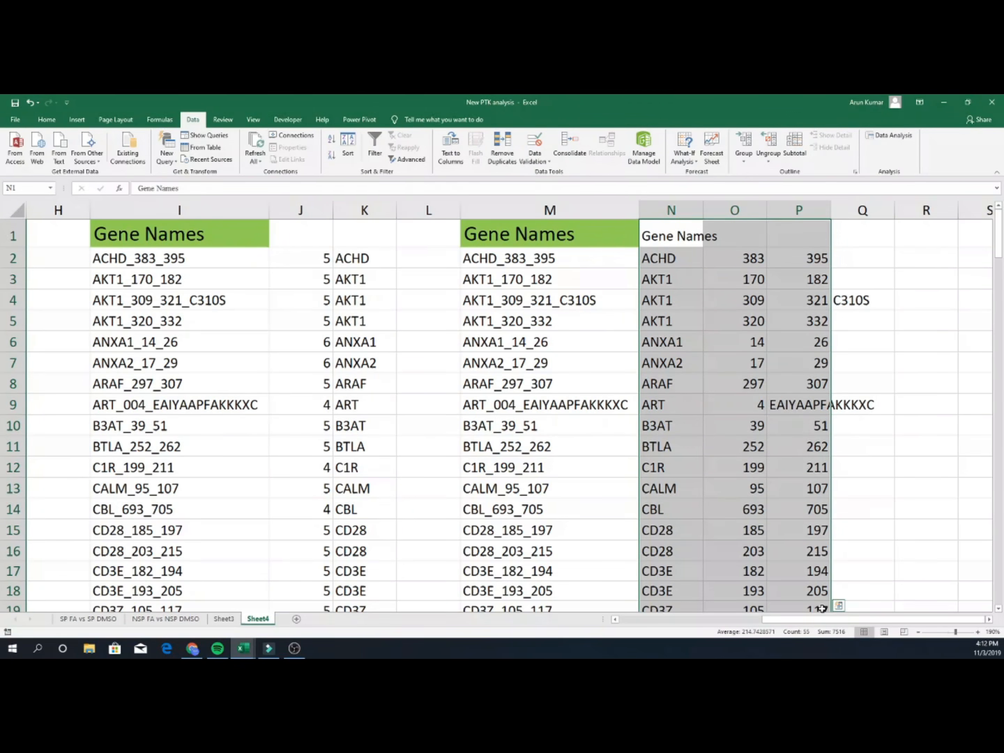